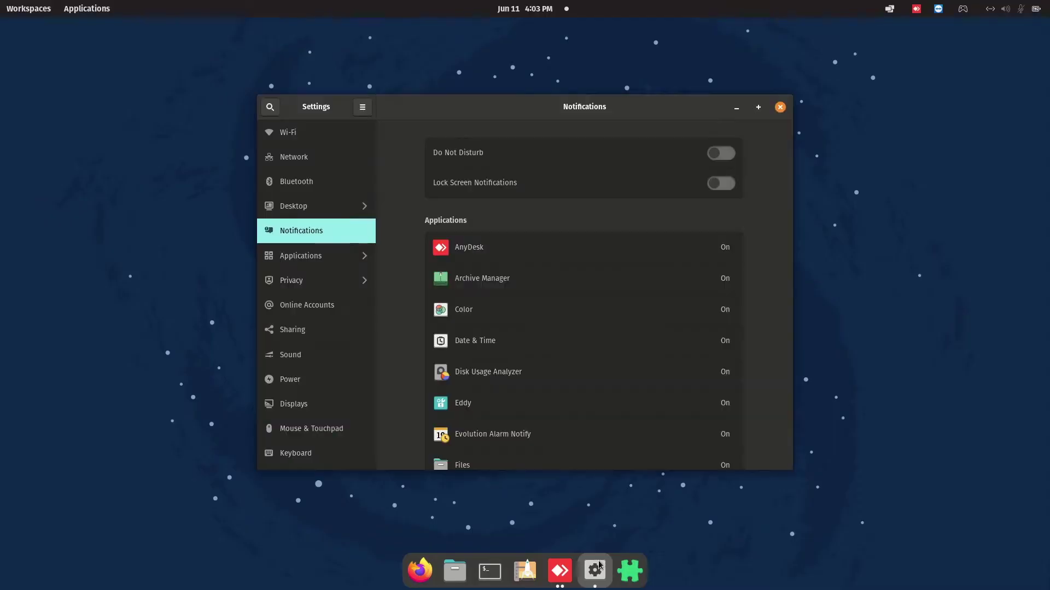
Turn off Show Workspaces Button and Show Applications Button in Desktop Options.
left_click(335, 206)
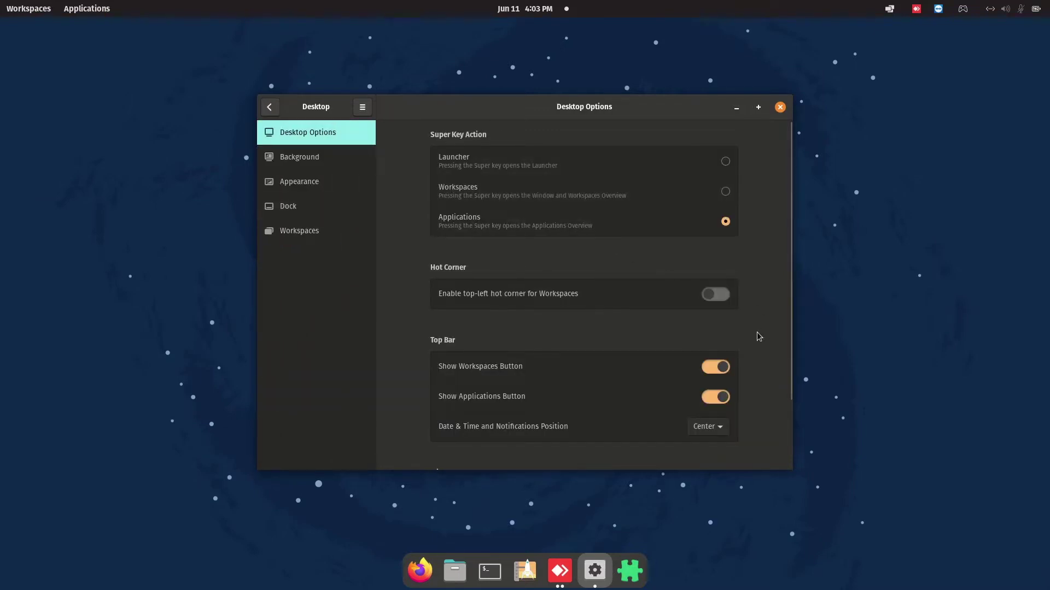
scroll(759, 336, "down", 3)
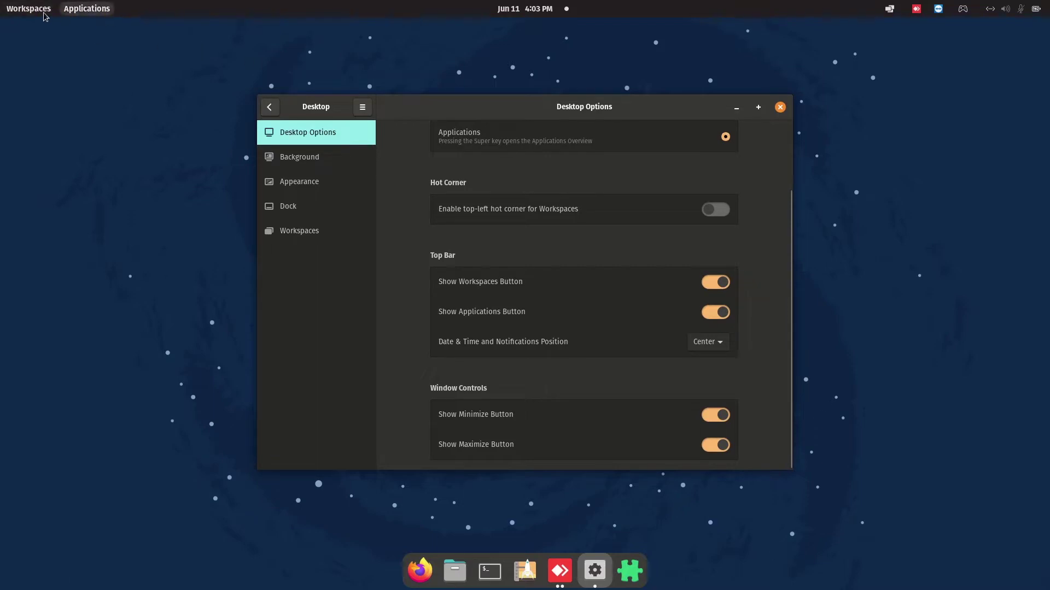
left_click(713, 283)
left_click(706, 311)
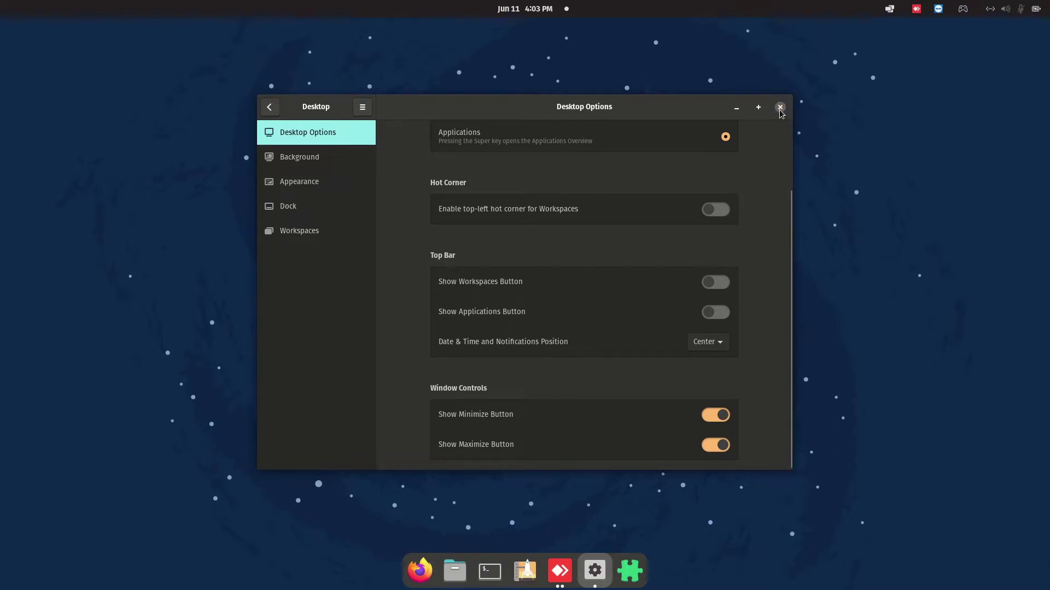
Close Settings, launch Firefox and search extensions.gnome.org for 'dash to panel'.
left_click(780, 108)
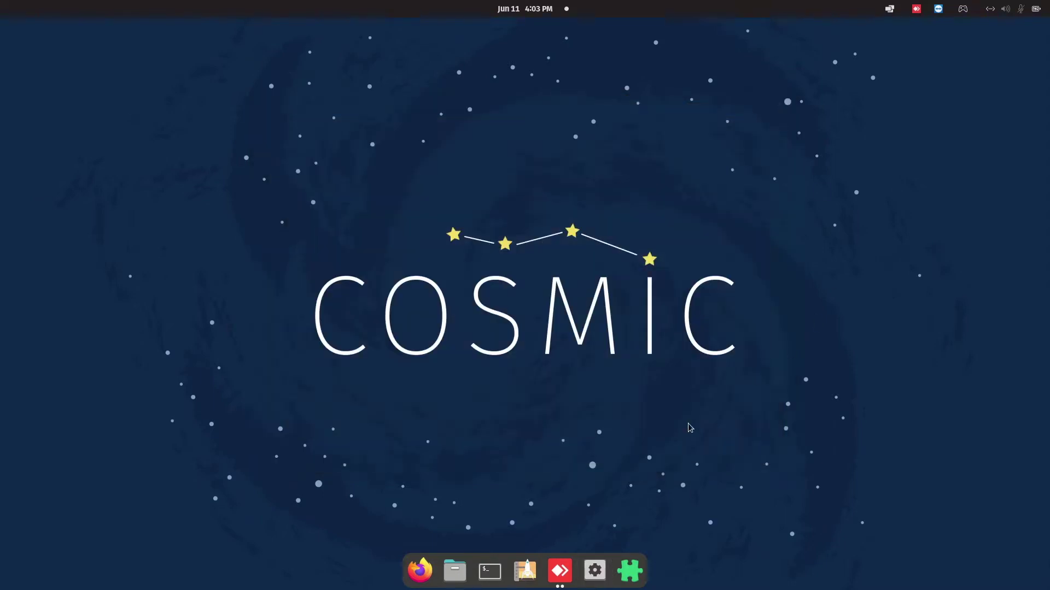
left_click(423, 560)
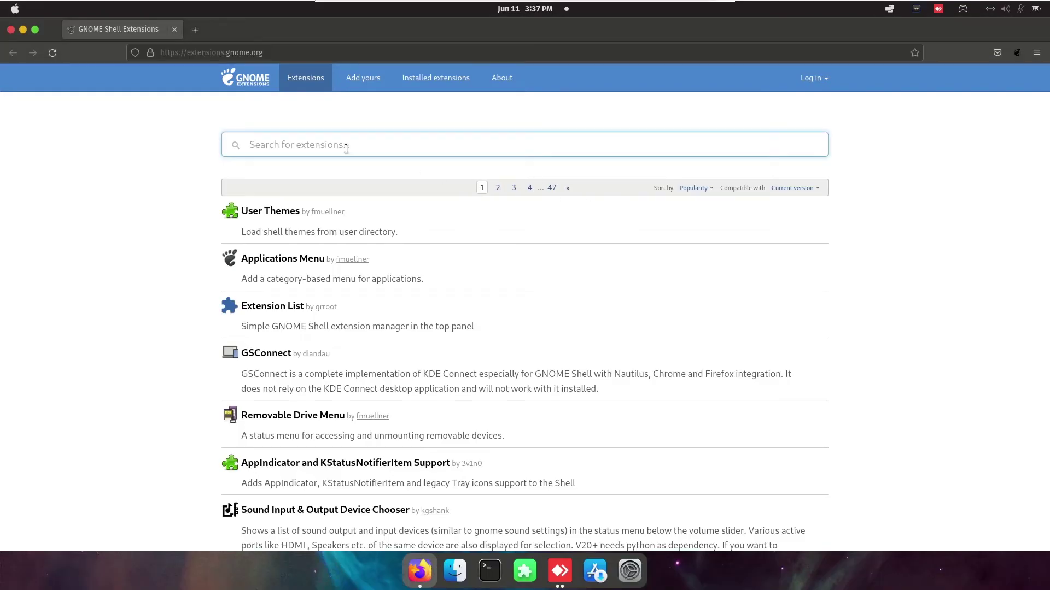
type("dash")
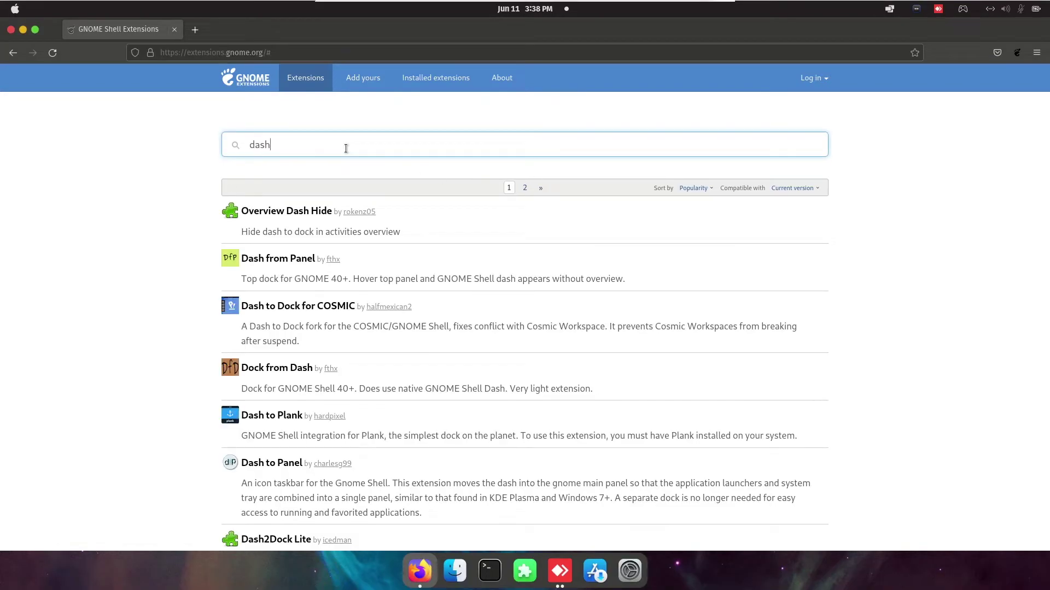
type(" to panel")
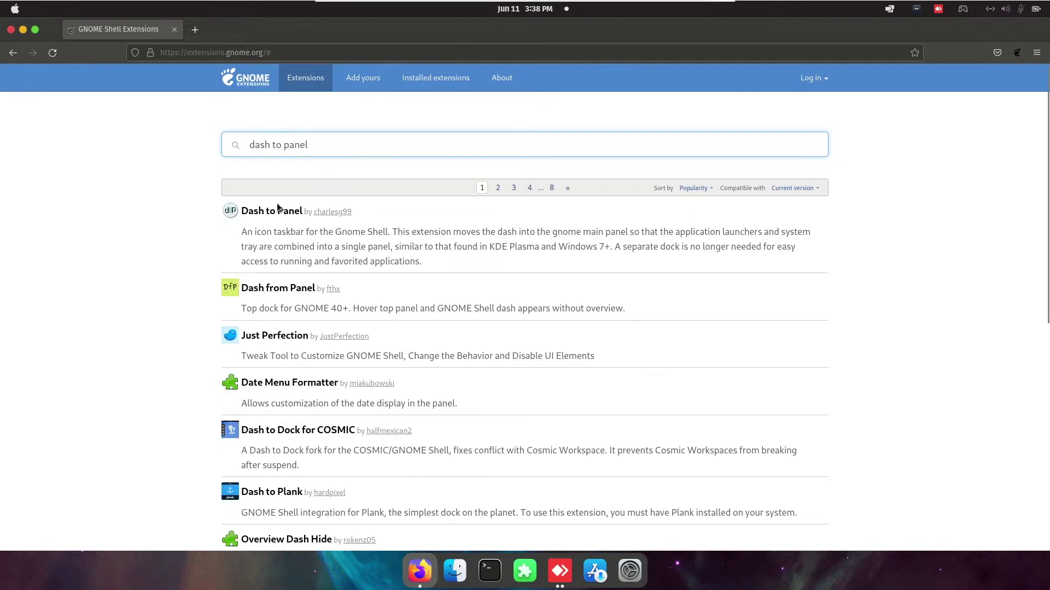
Open the Dash to Panel extension, switch it on and confirm the install.
left_click(277, 208)
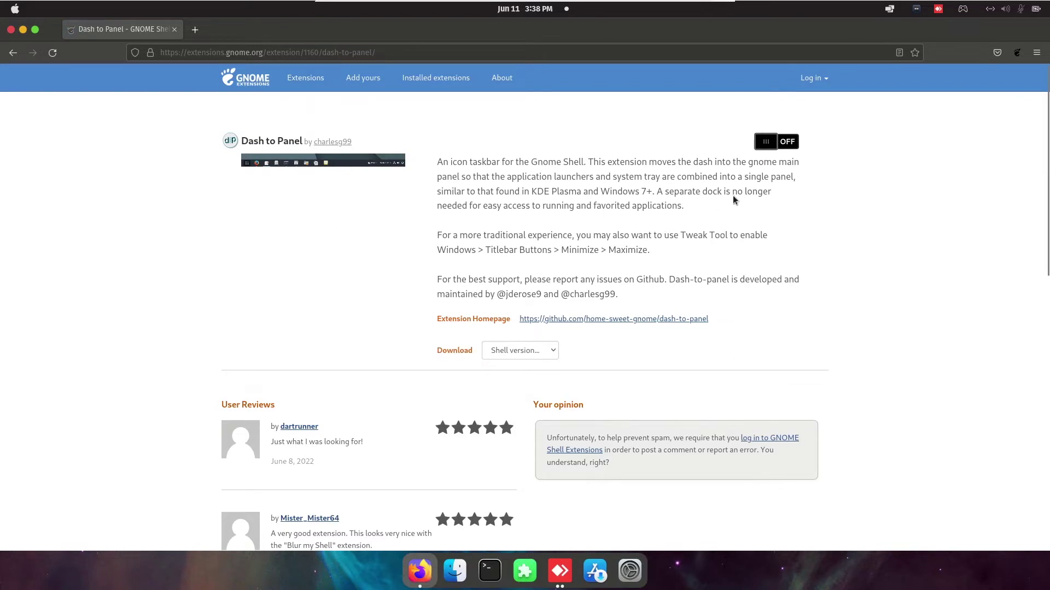
left_click(773, 145)
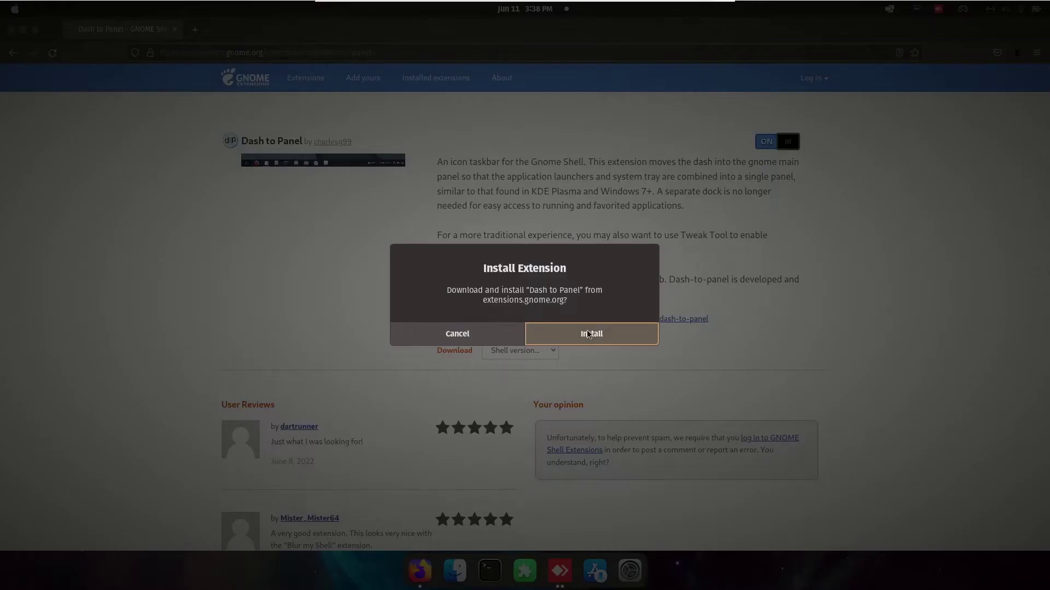
left_click(588, 334)
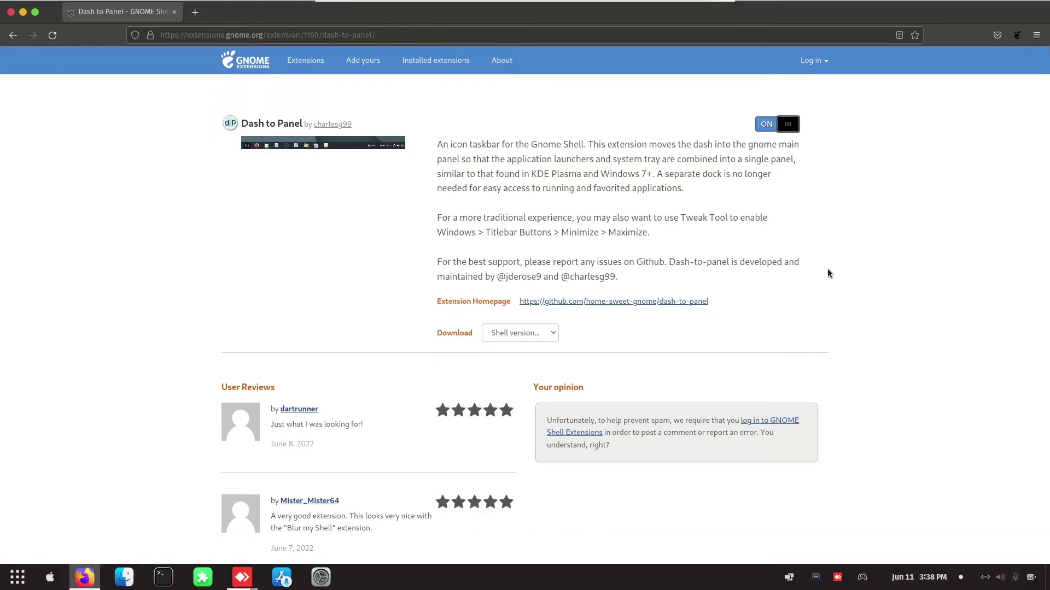
Switch off Enable Dock on the Desktop > Dock settings page.
left_click(323, 578)
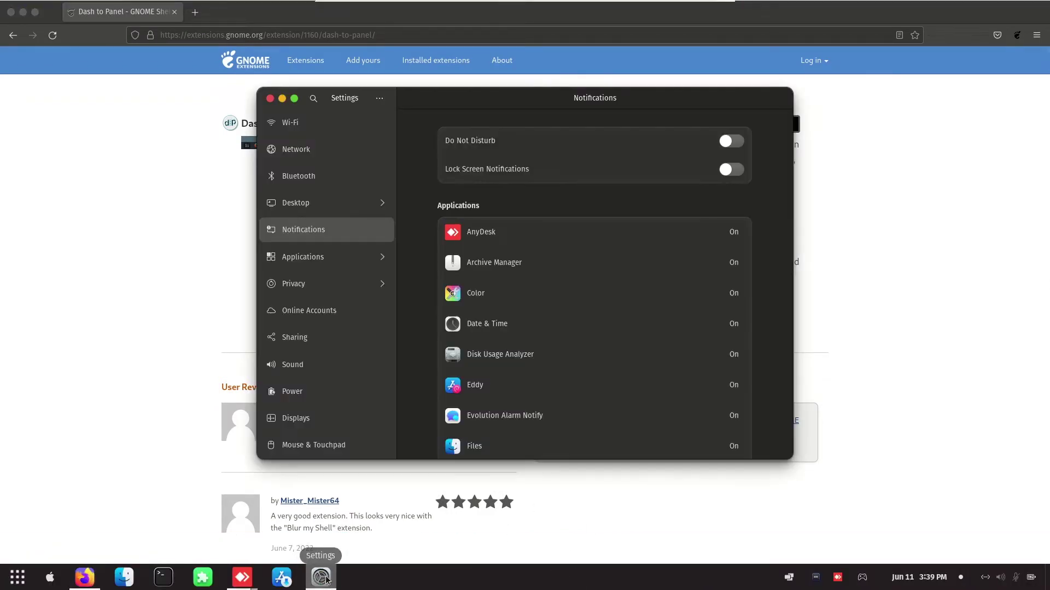
left_click(340, 205)
left_click(328, 202)
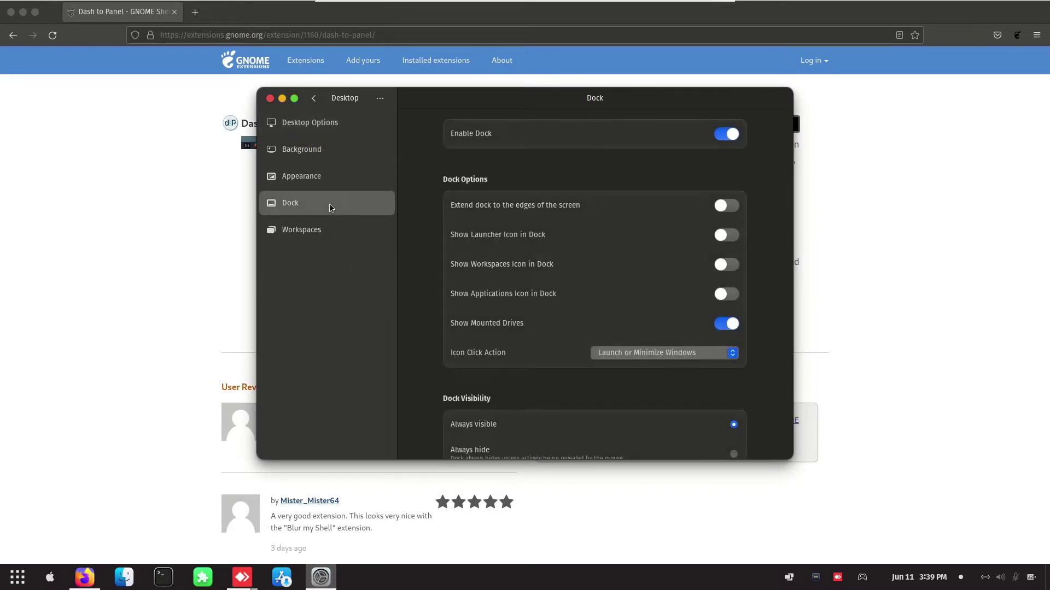
left_click(727, 137)
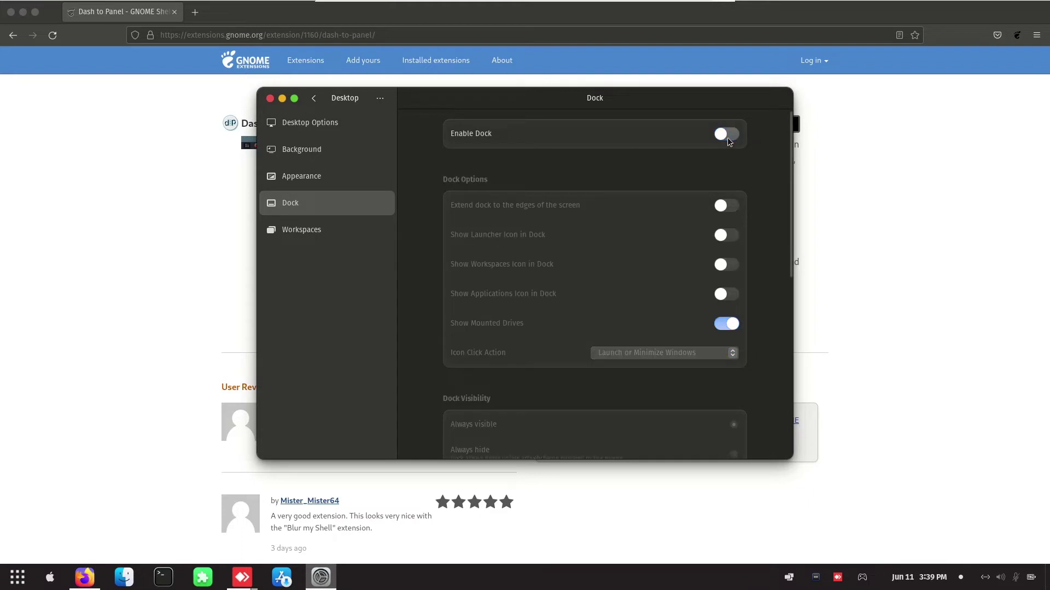
Close Settings, search the extensions site for 'arc', then install and enable ArcMenu.
left_click(270, 99)
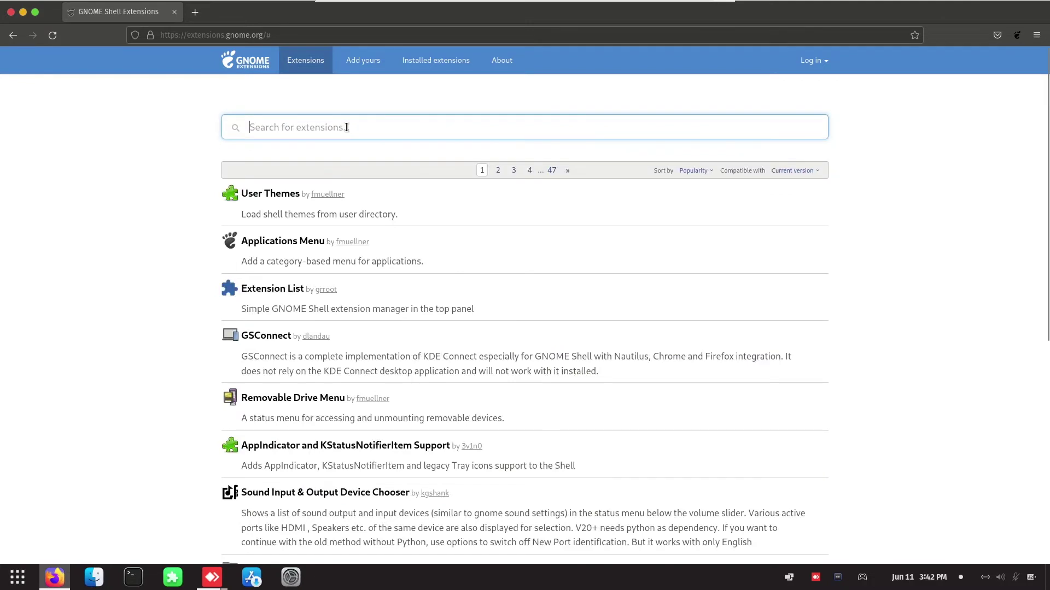
type("arc")
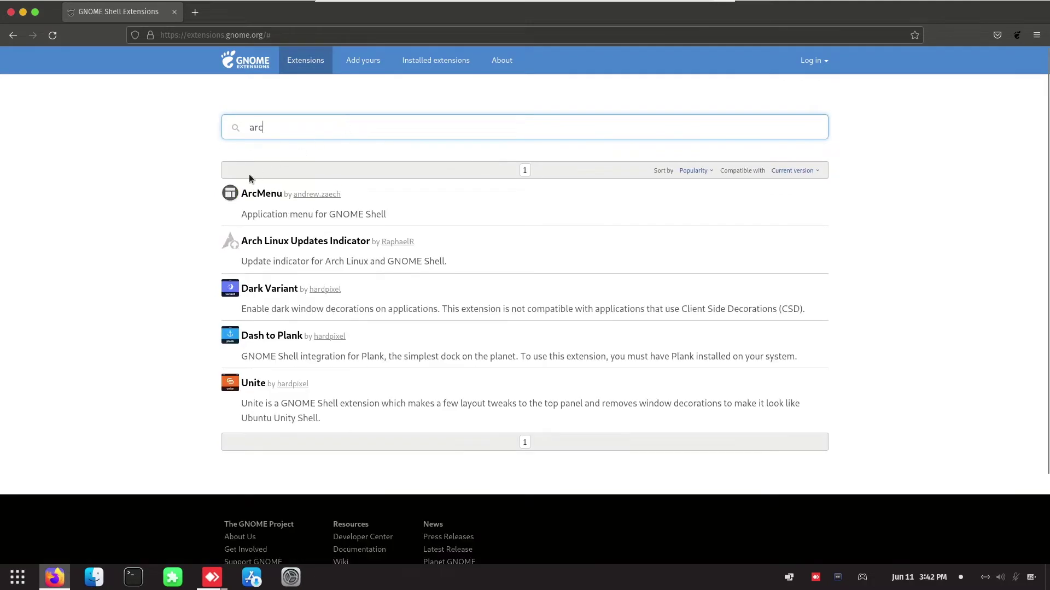
left_click(261, 193)
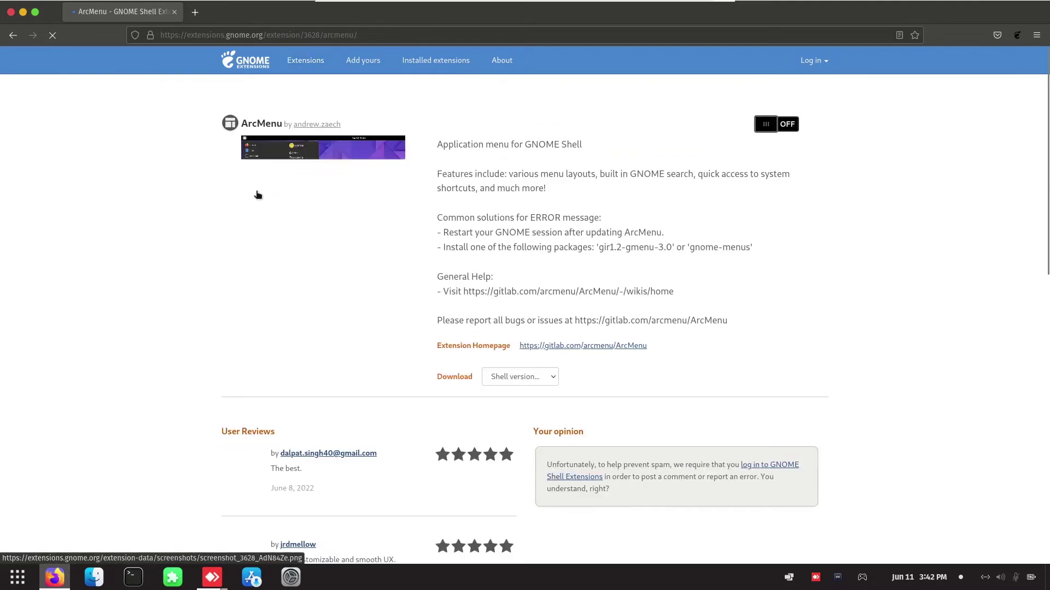
left_click(781, 124)
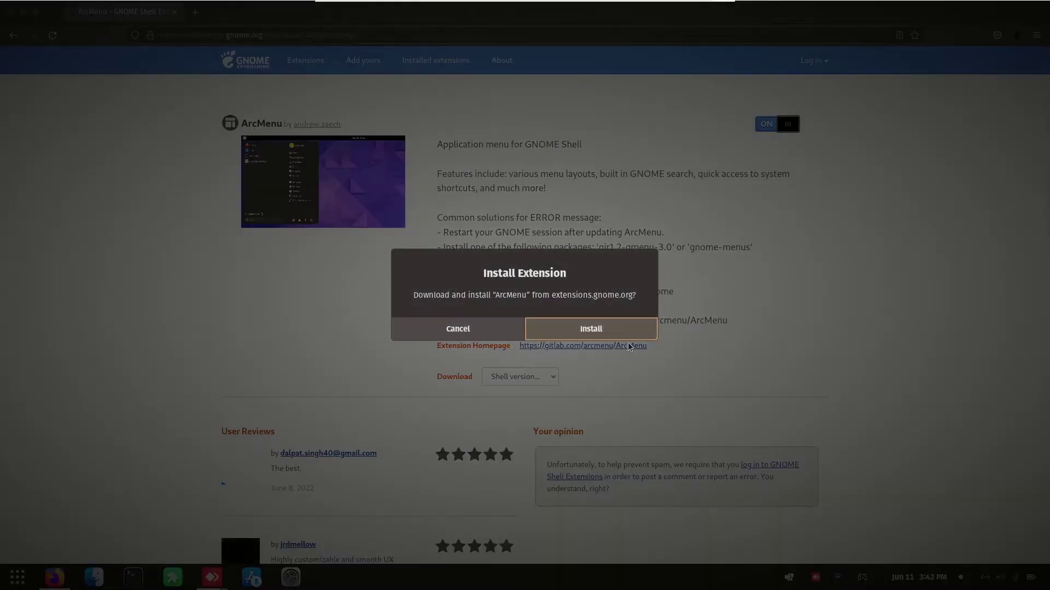
left_click(621, 327)
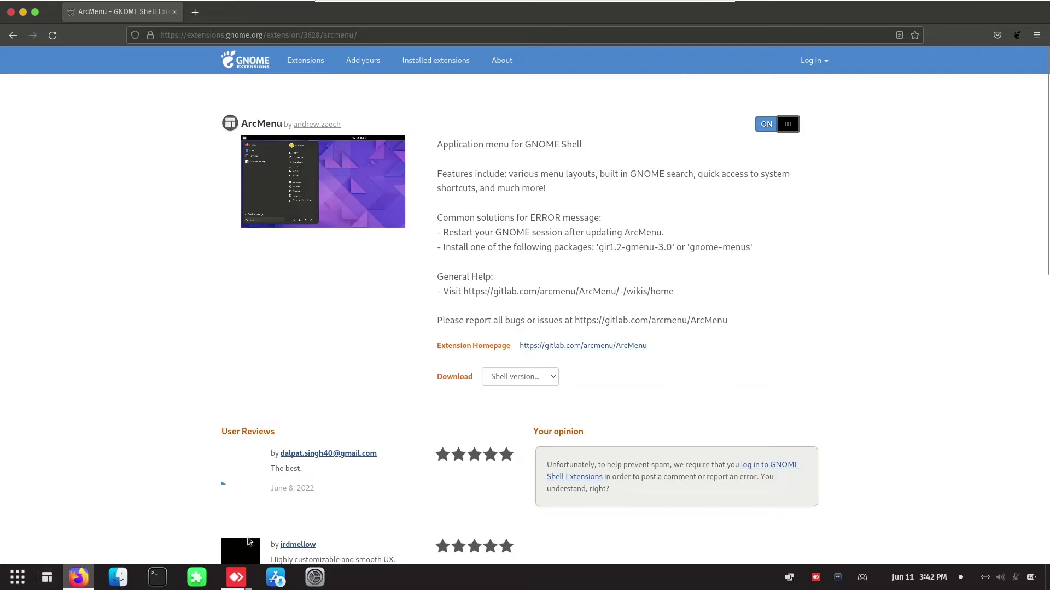
In Dash to Panel's settings, turn off Visible for the Show Applications button.
key("super+d")
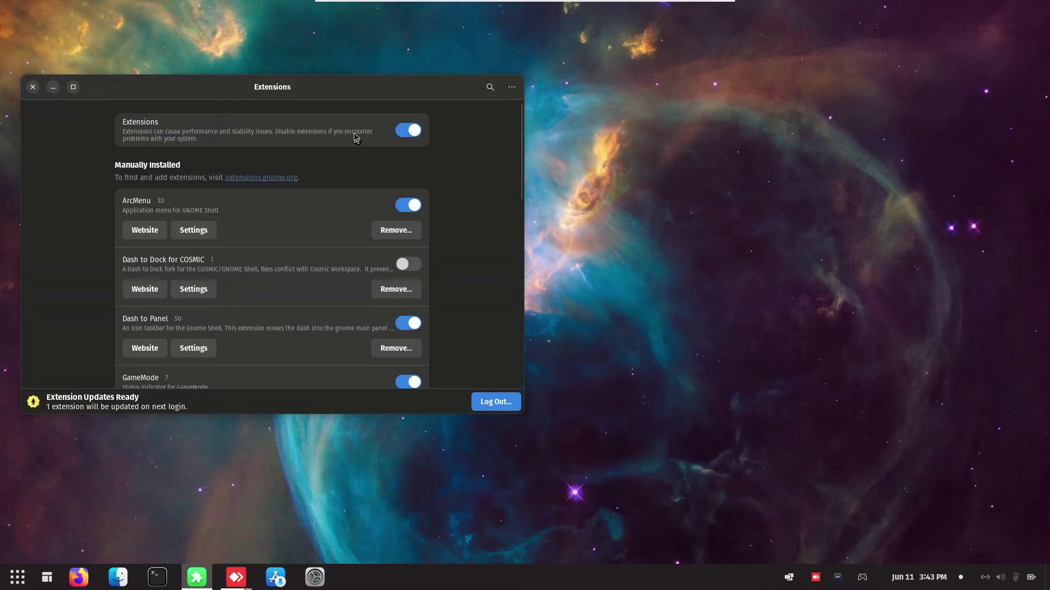
left_click_drag(365, 97, 516, 86)
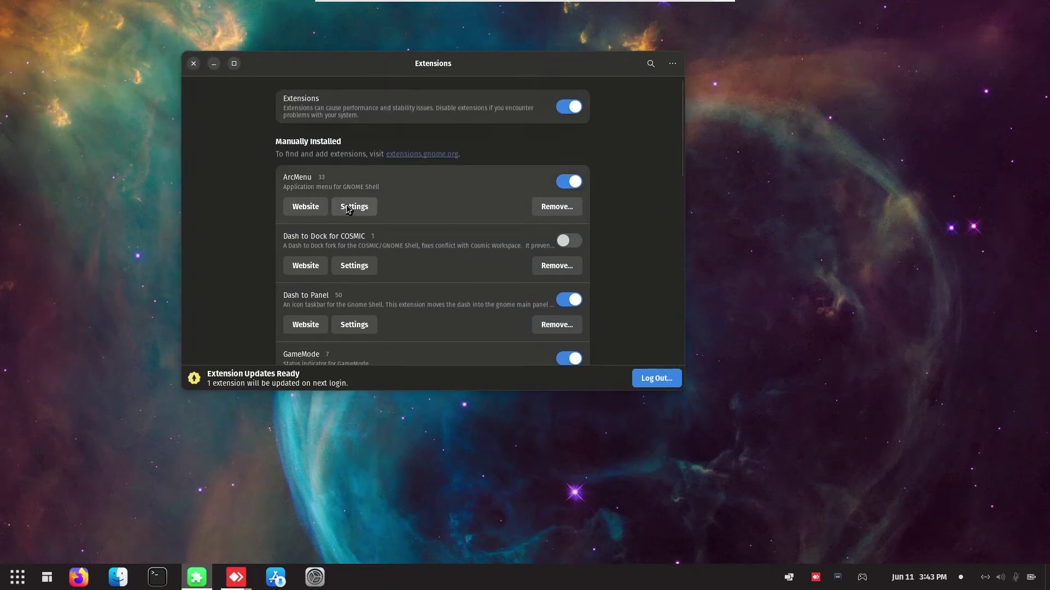
left_click(364, 326)
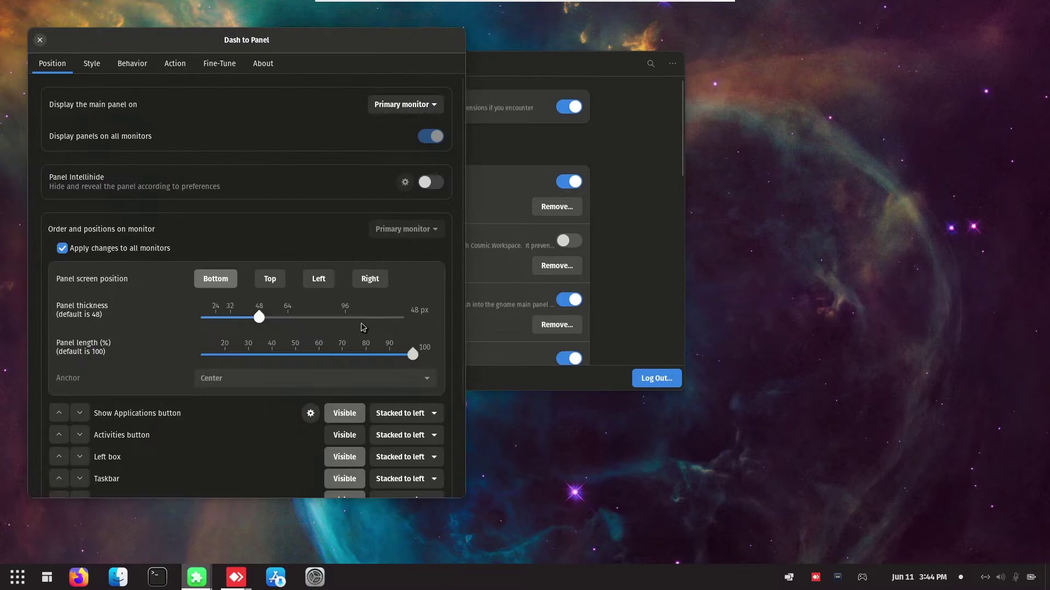
scroll(361, 329, "down", 5)
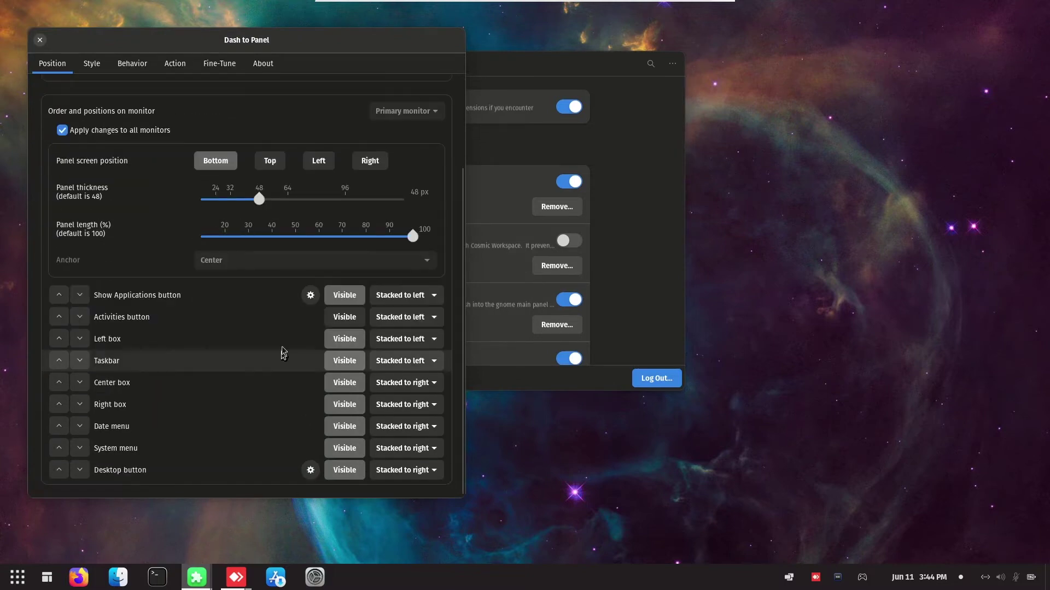
left_click(349, 301)
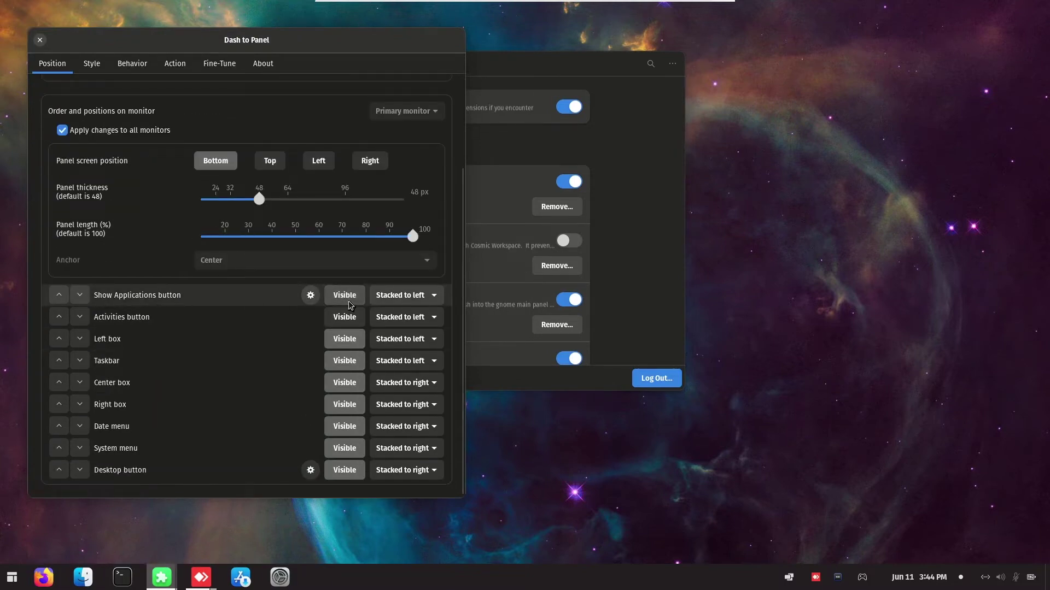
Close Dash to Panel settings, test the ArcMenu start menu, then open ArcMenu's settings.
left_click(39, 40)
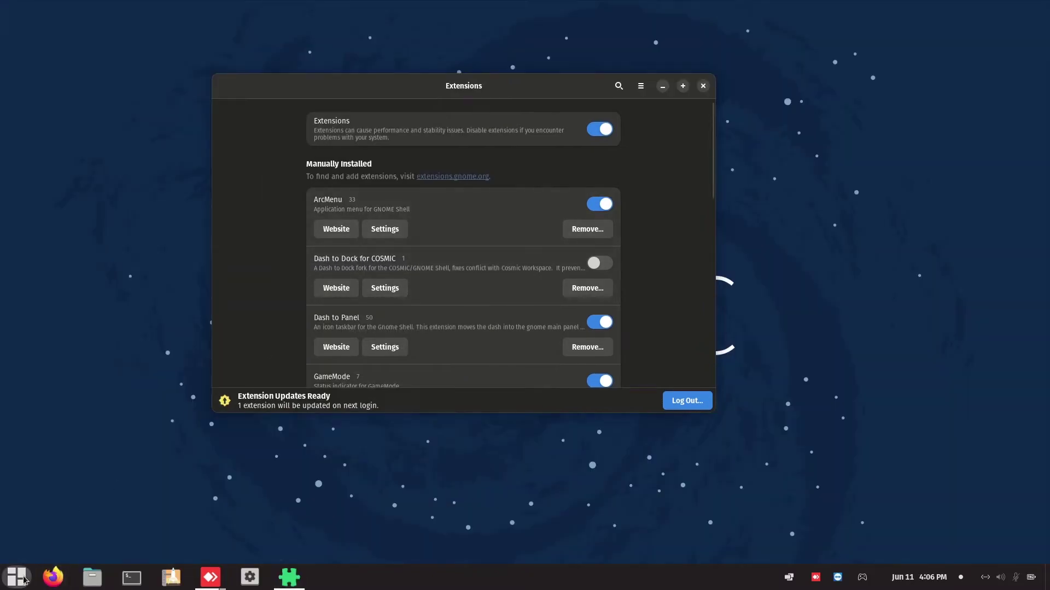
left_click(22, 578)
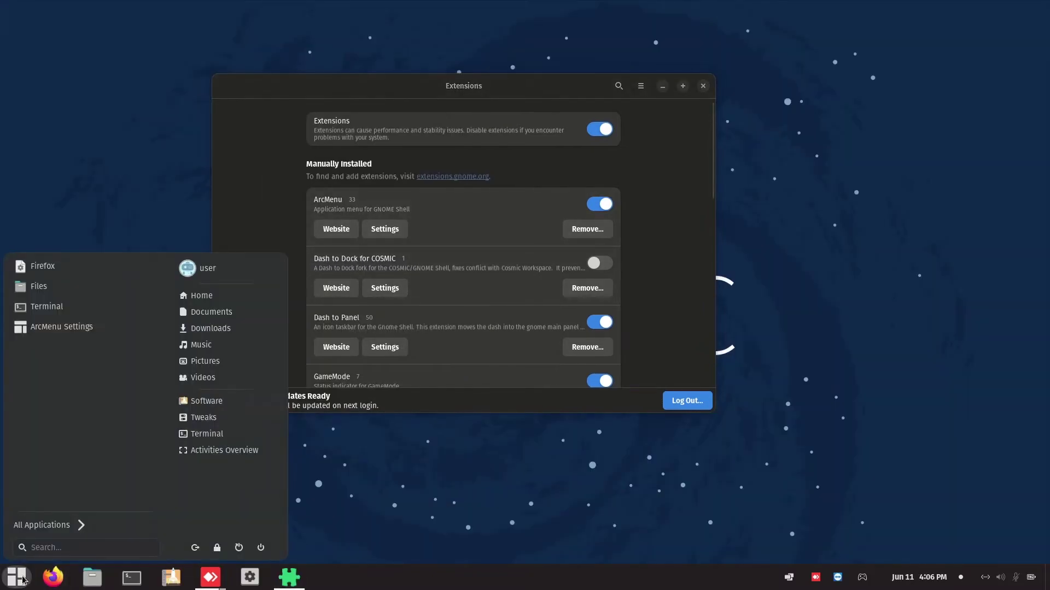
left_click(20, 584)
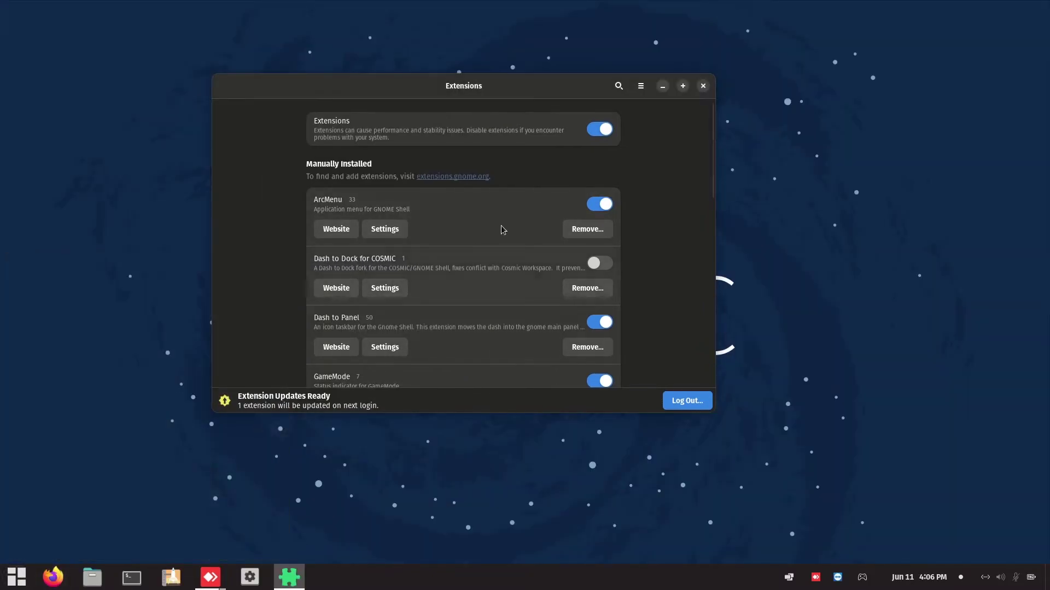
left_click(392, 226)
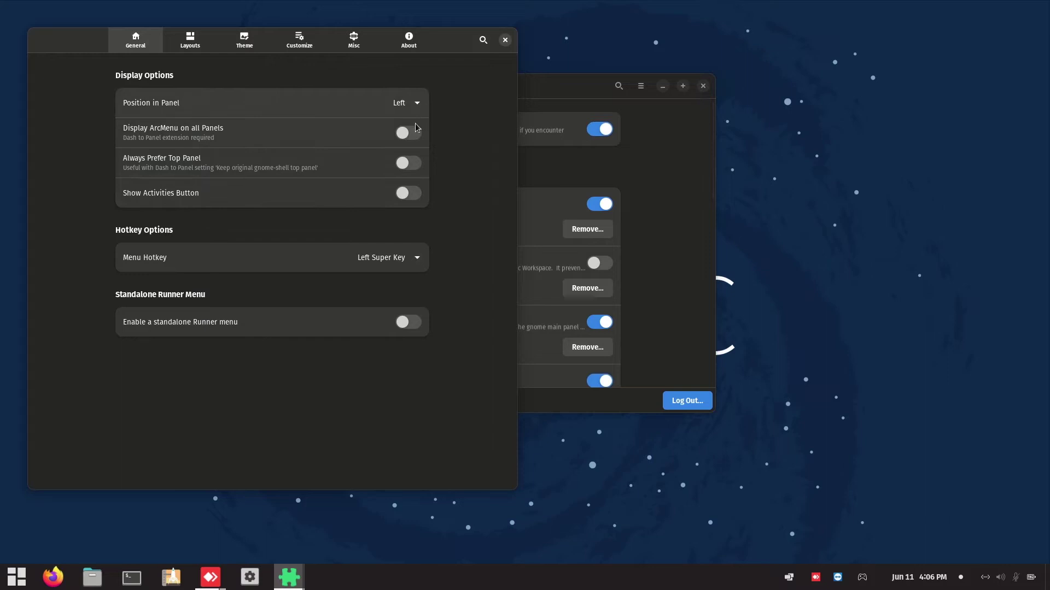
Apply the Windows layout from Modern Menu Layouts and check the start menu.
left_click(194, 44)
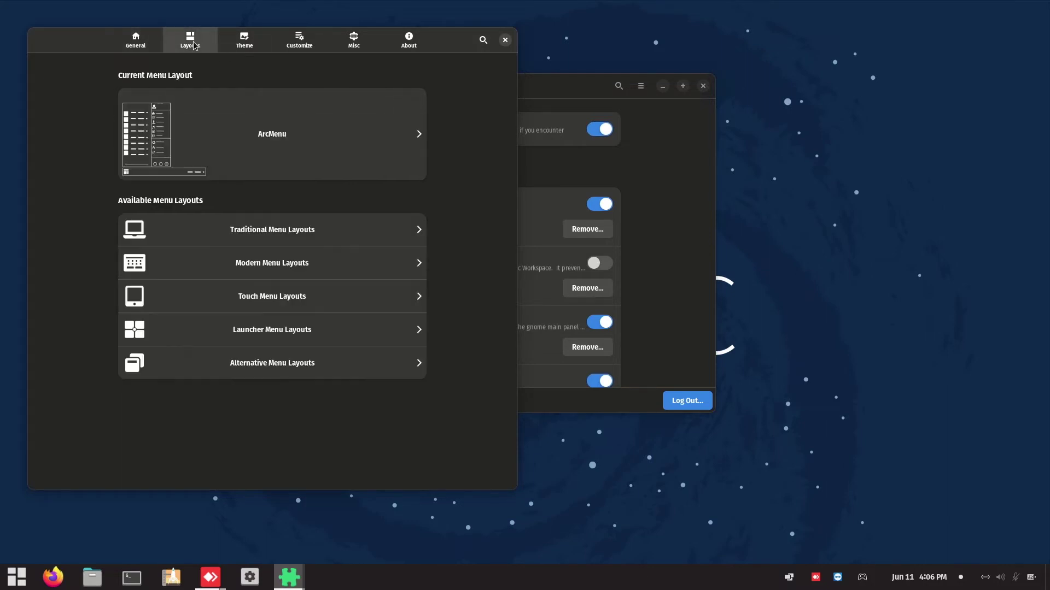
left_click(304, 271)
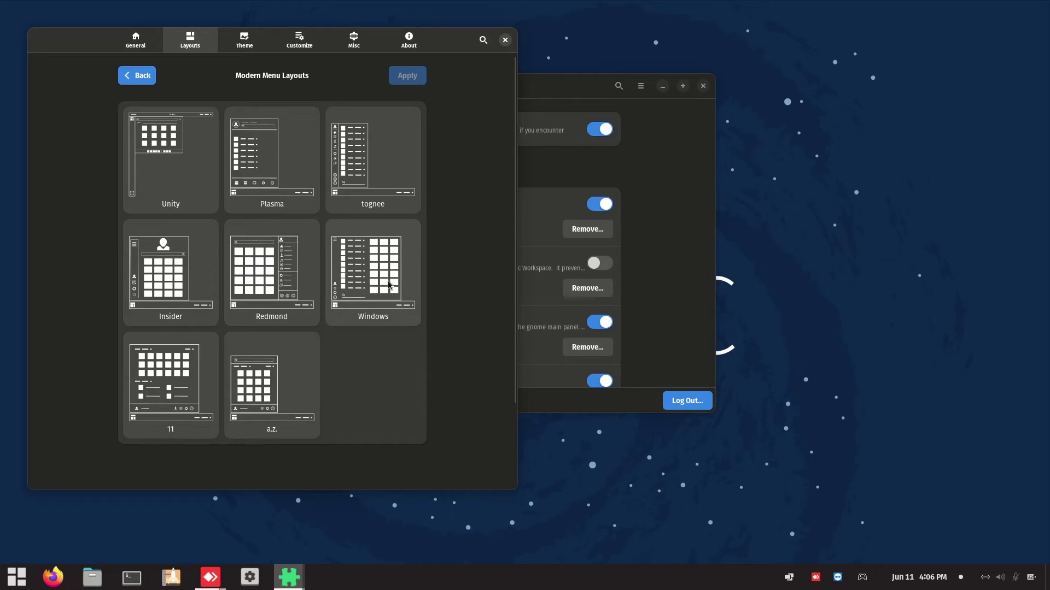
left_click(388, 284)
left_click(420, 80)
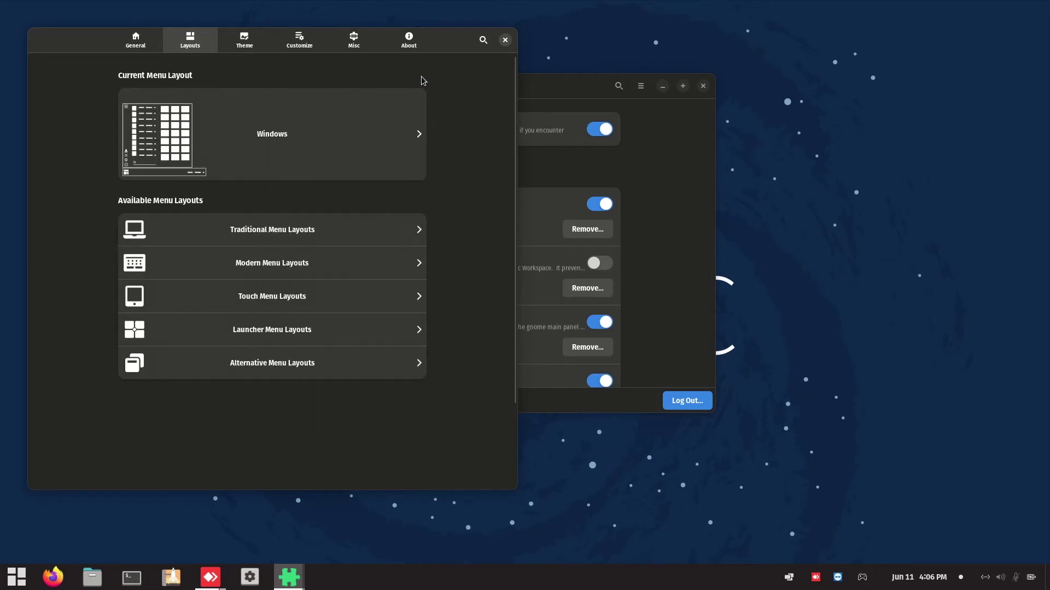
left_click(17, 577)
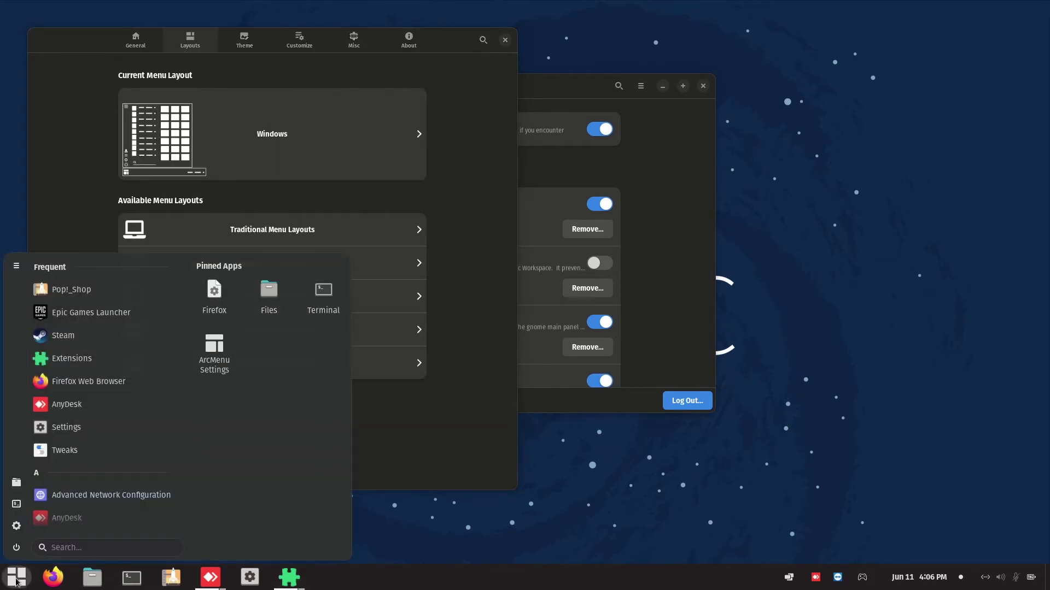
left_click(17, 578)
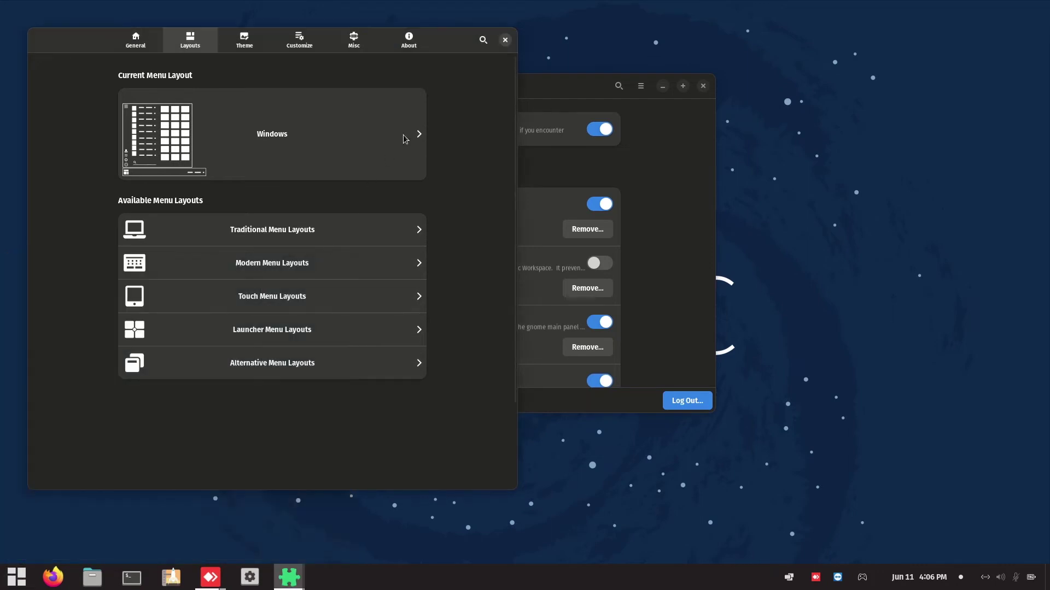
Review ArcMenu's Customize > Button Settings, briefly opening the Browse Icons picker.
left_click(300, 40)
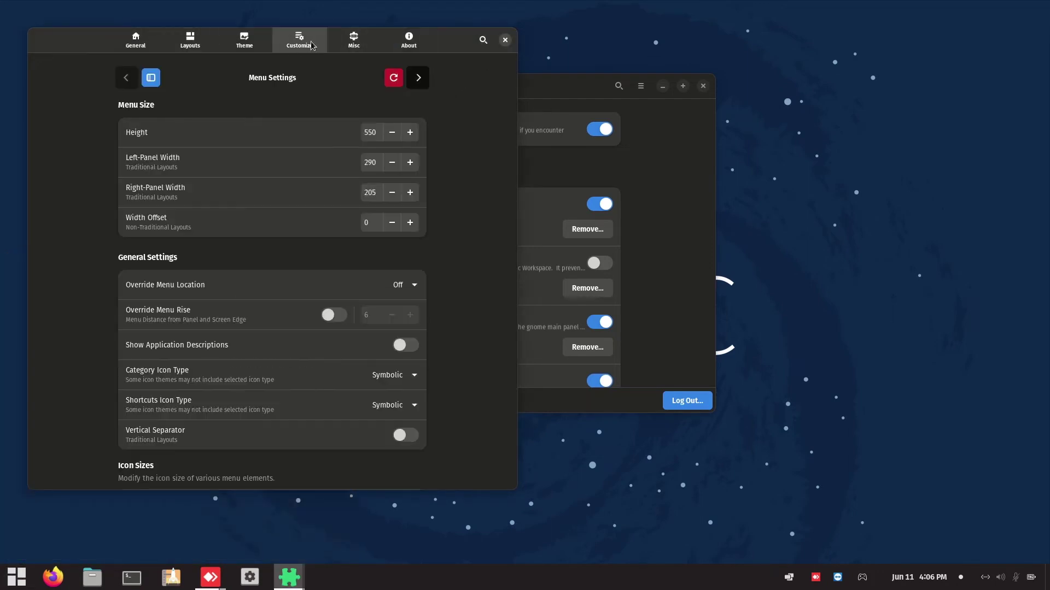
left_click(418, 78)
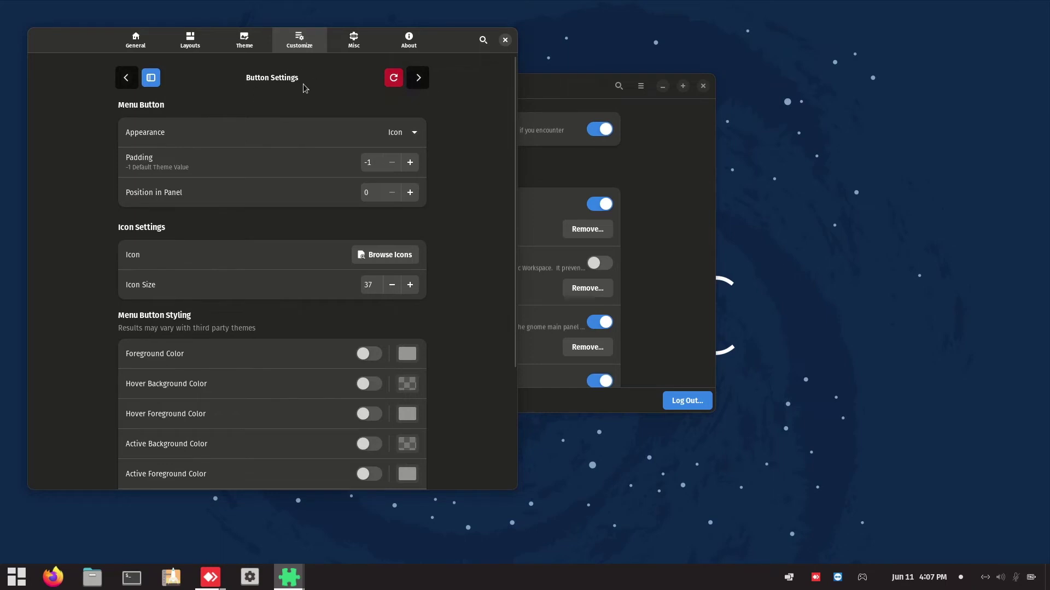
left_click(403, 257)
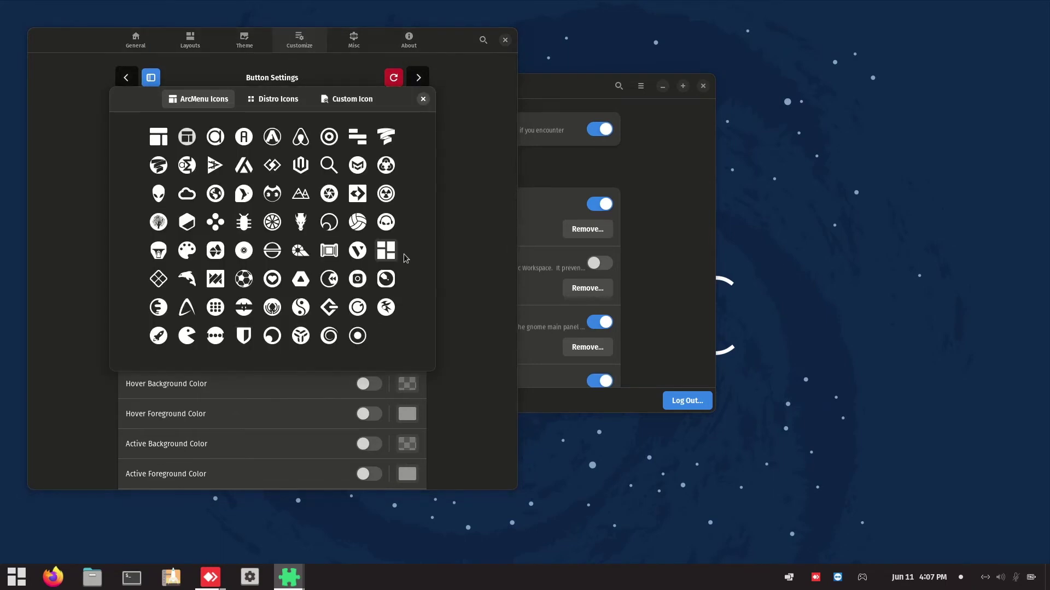
left_click(424, 99)
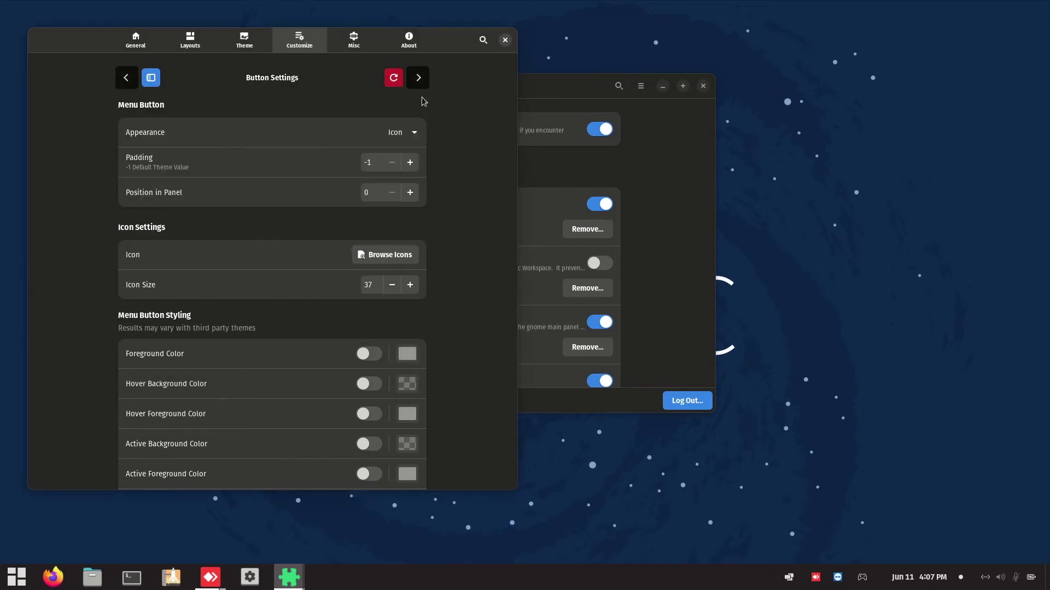
Search 'fire' in ArcMenu and create a desktop shortcut for Firefox Web Browser.
left_click(510, 41)
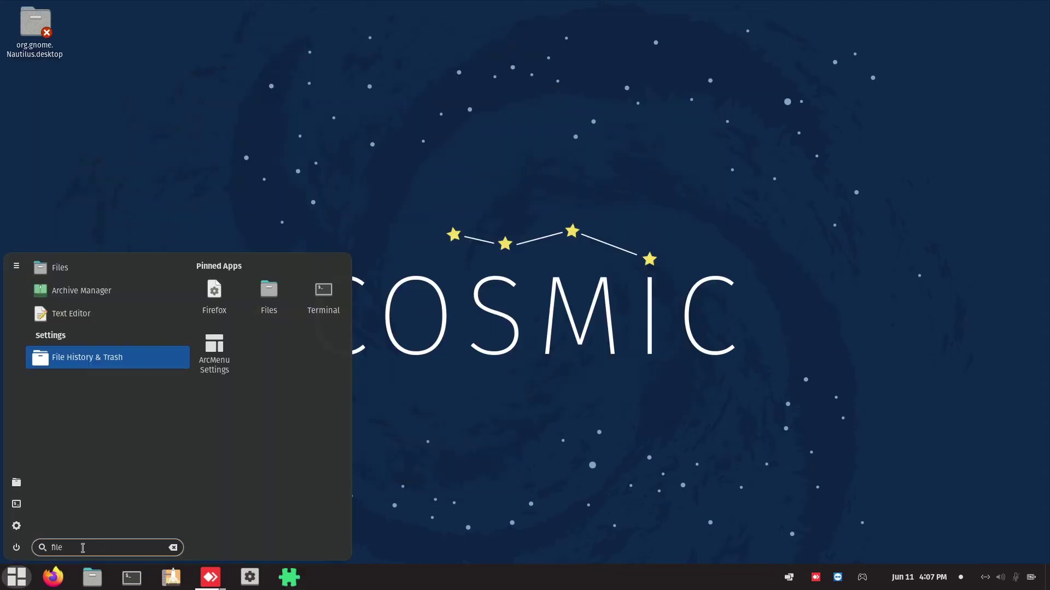
type("e")
double_click(82, 548)
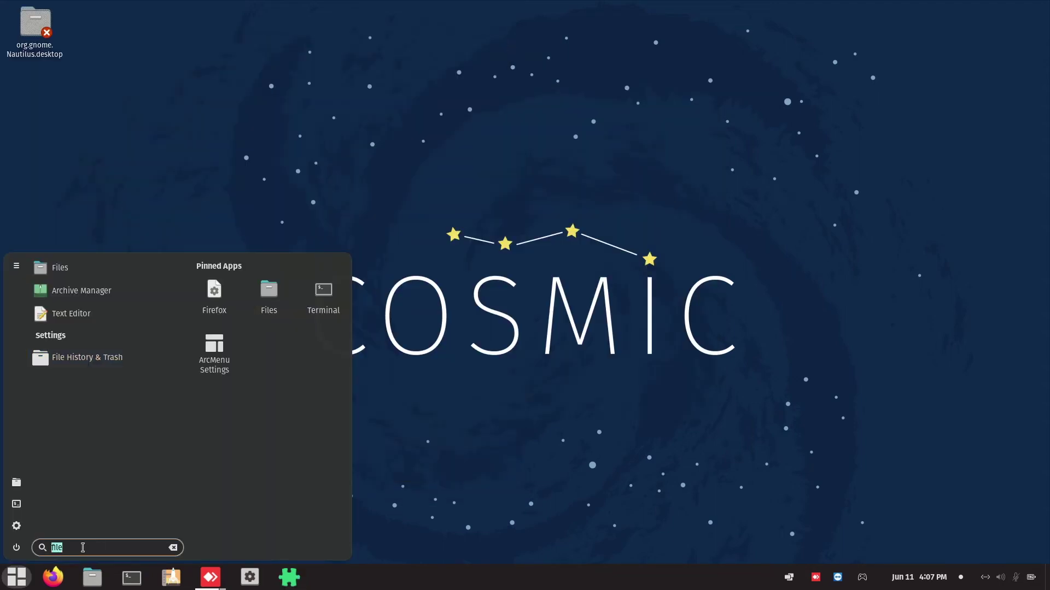
type("fire")
right_click(104, 277)
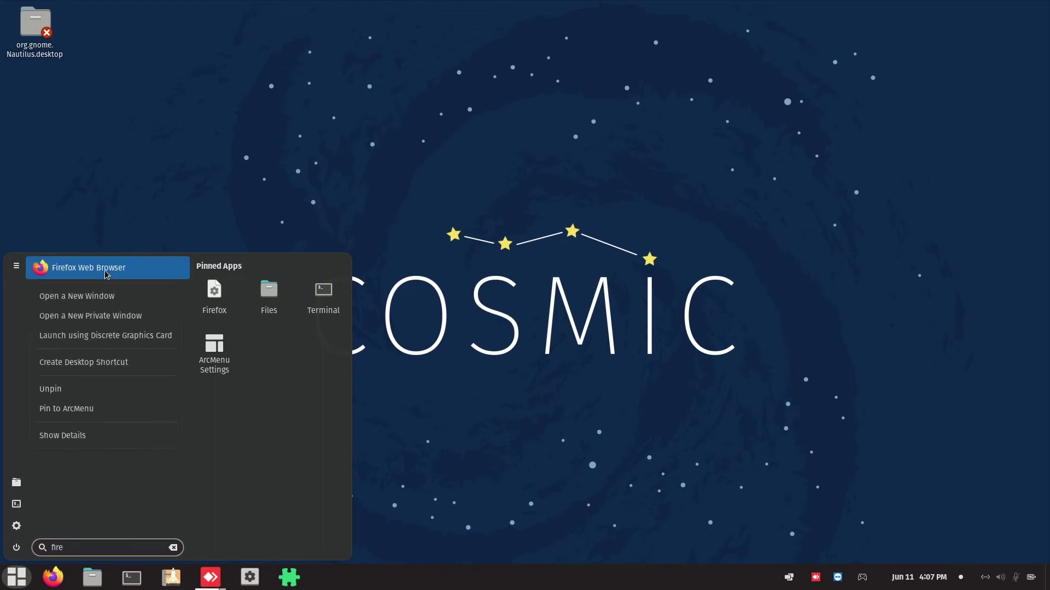
left_click(102, 366)
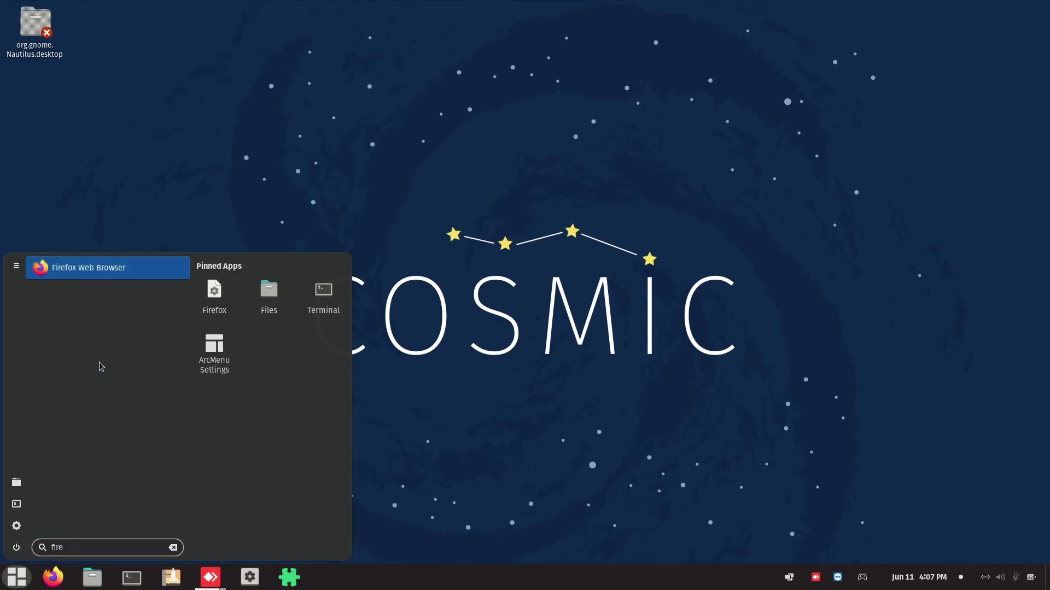
left_click(122, 164)
Tick Allow executing in the Firefox shortcut's Permissions and allow it to launch.
double_click(49, 95)
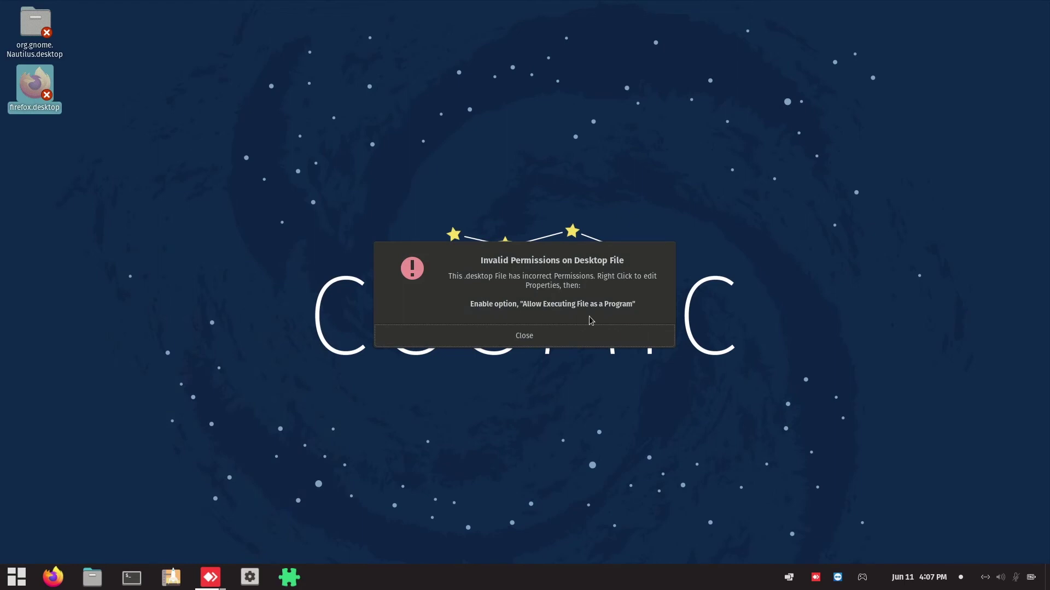
left_click(524, 335)
right_click(52, 95)
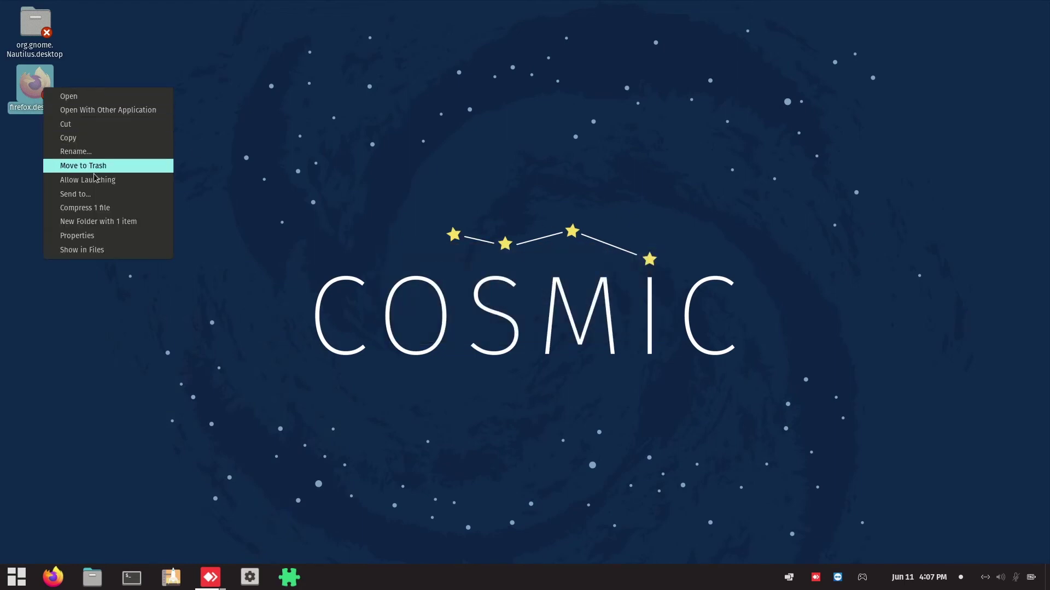
left_click(107, 238)
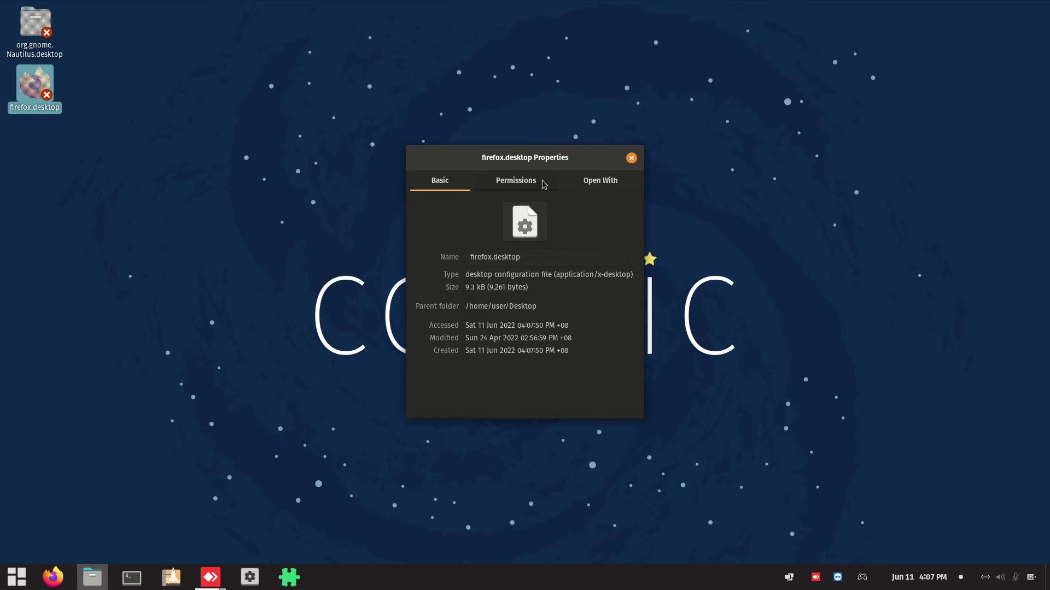
left_click(541, 184)
left_click(521, 350)
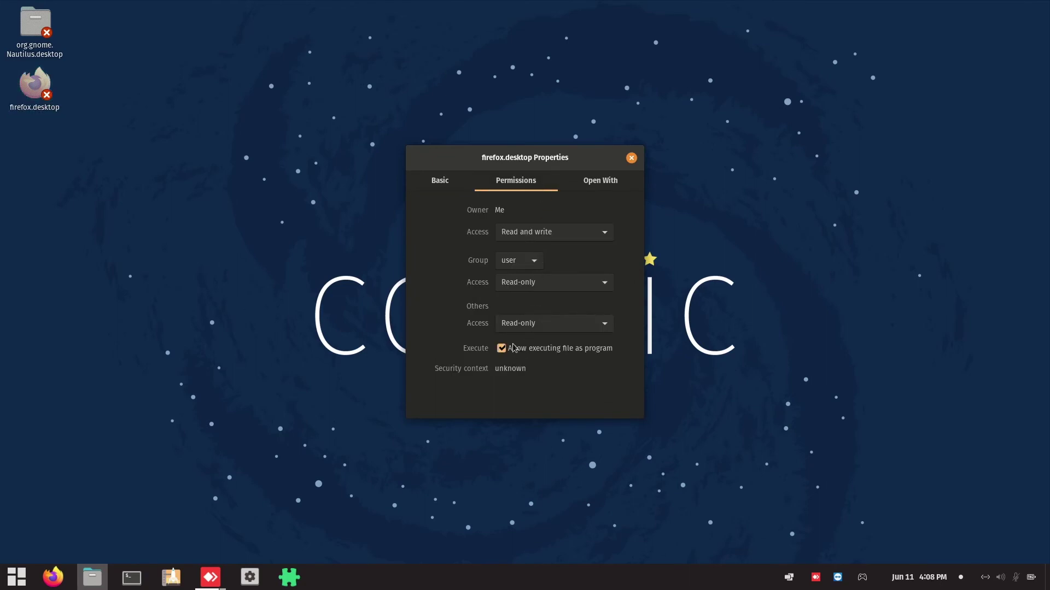
left_click(631, 158)
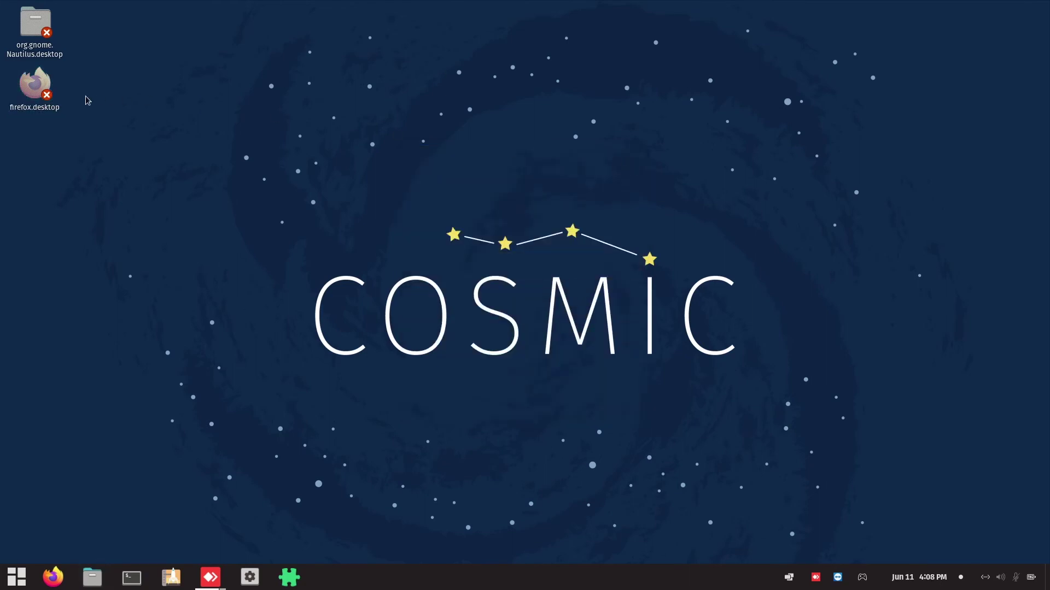
right_click(41, 91)
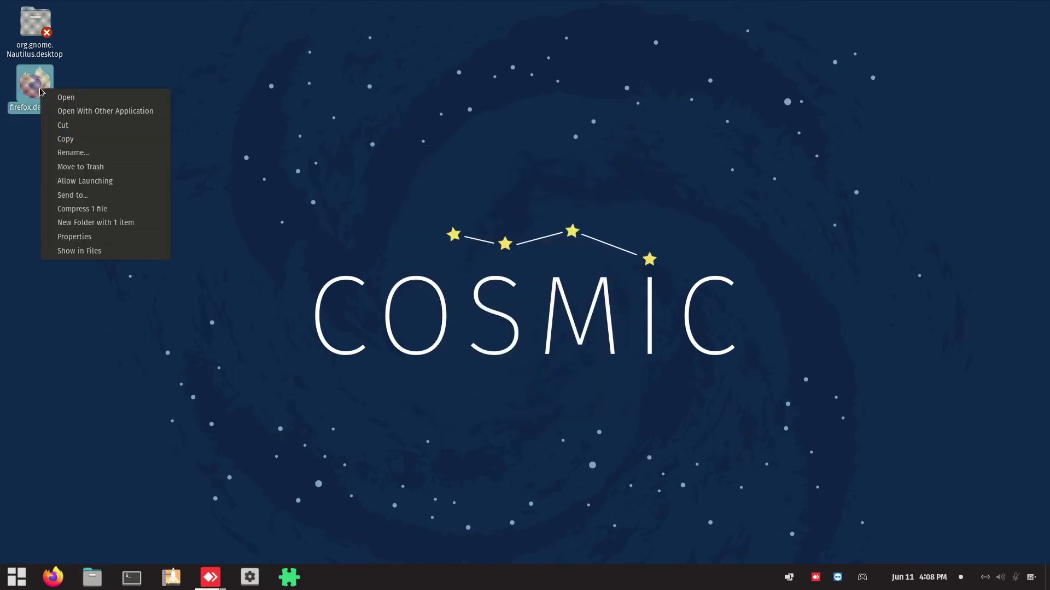
Allow launching the Firefox shortcut and make the Nautilus launcher executable in its Permissions.
left_click(101, 184)
left_click(47, 40)
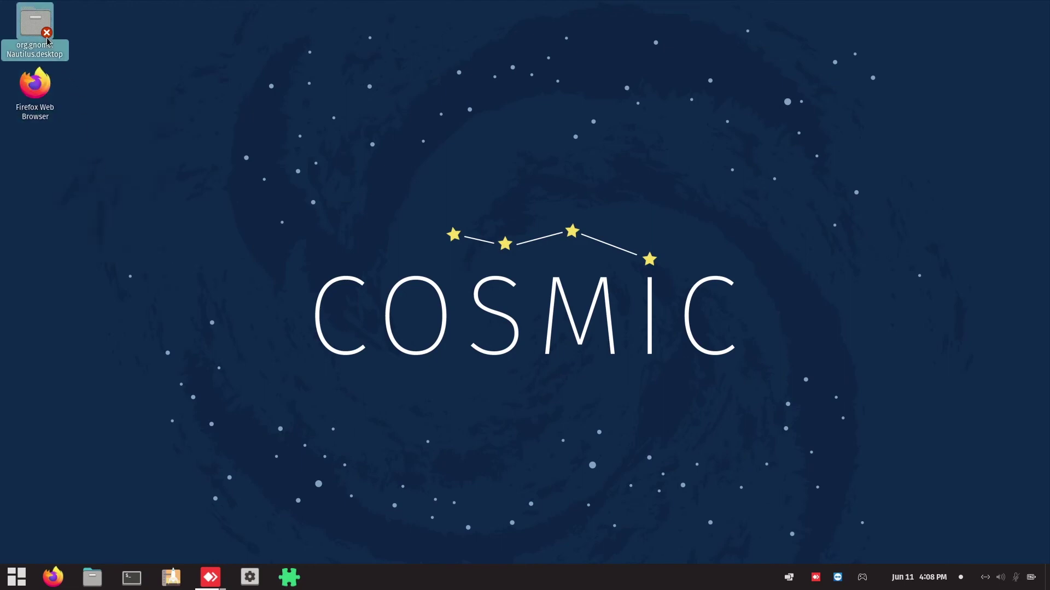
right_click(47, 39)
left_click(123, 189)
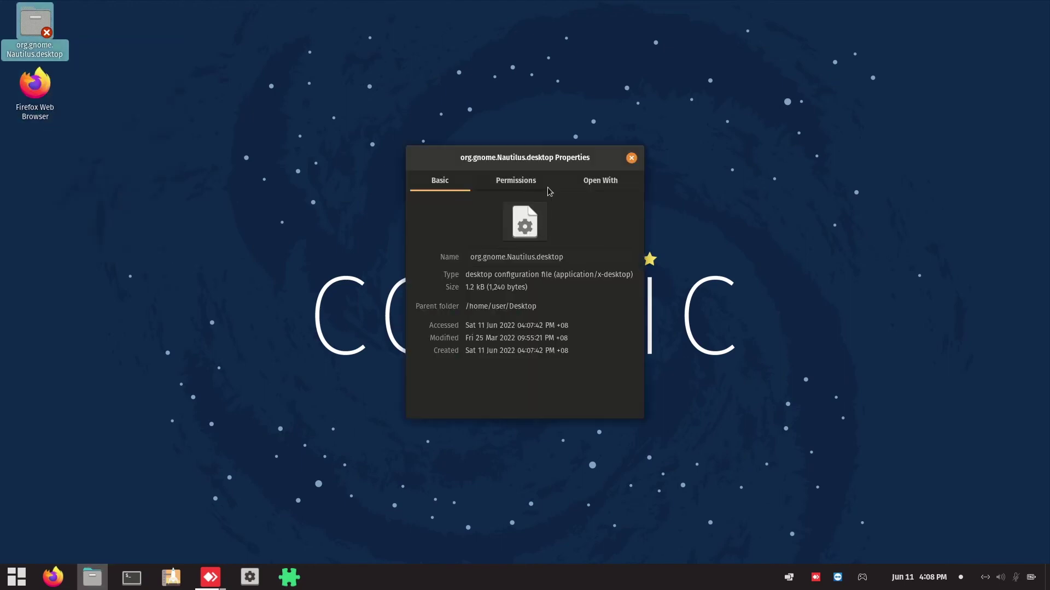
left_click(522, 182)
left_click(501, 350)
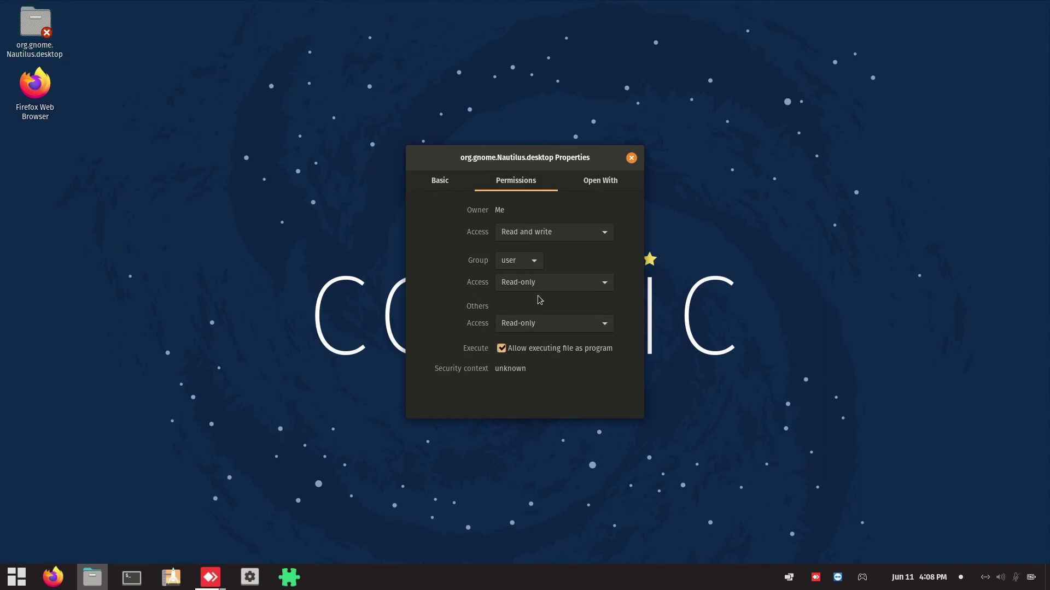
left_click(631, 158)
Allow launching the Nautilus launcher, then test by starting Firefox from its desktop shortcut.
right_click(36, 46)
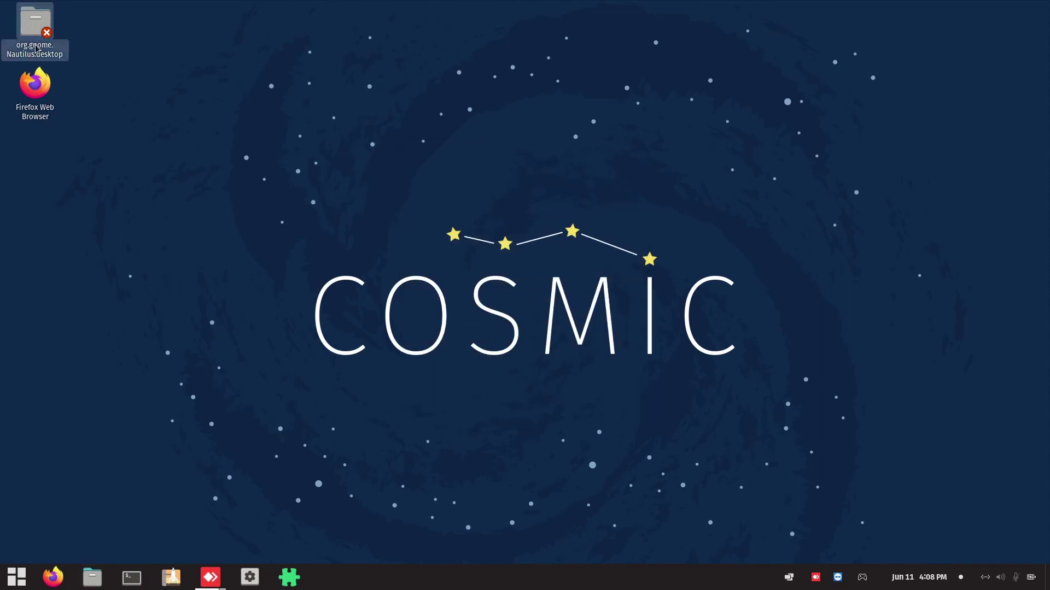
left_click(97, 139)
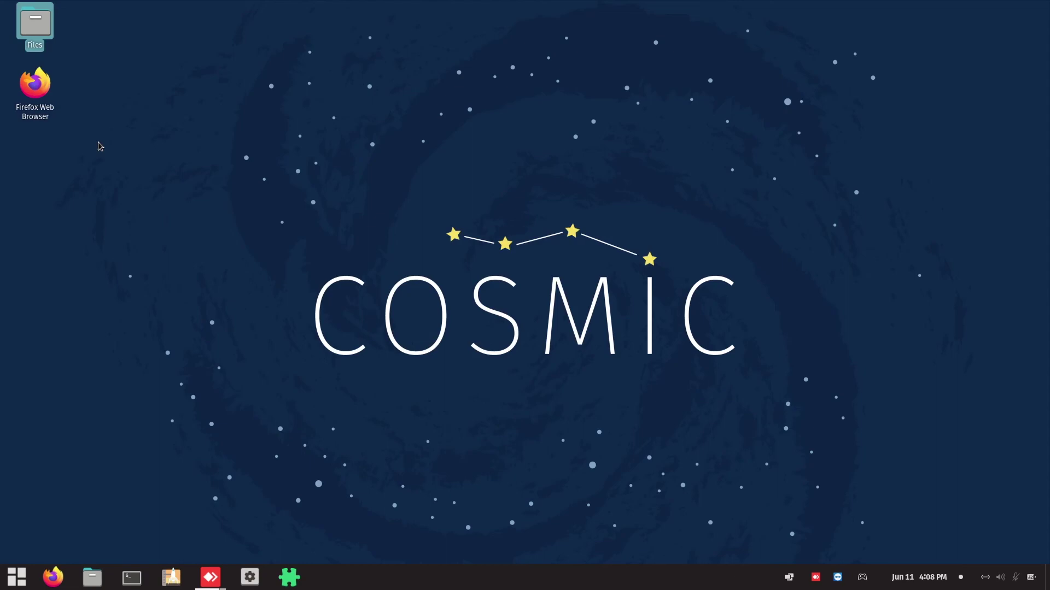
left_click(51, 100)
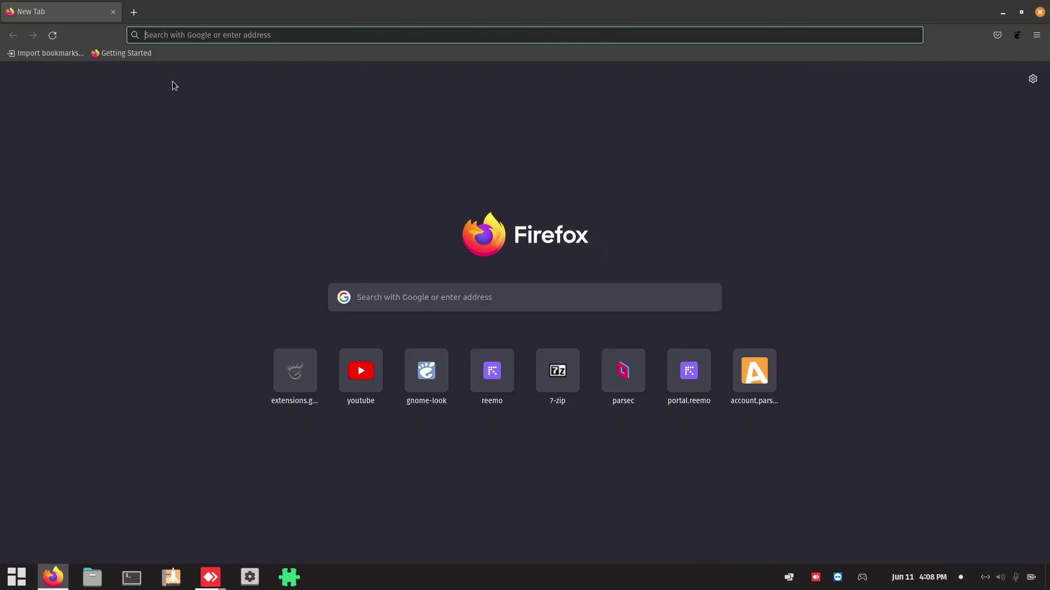
Close Firefox and bring up the Windows-layout ArcMenu with the Super key.
left_click(1039, 12)
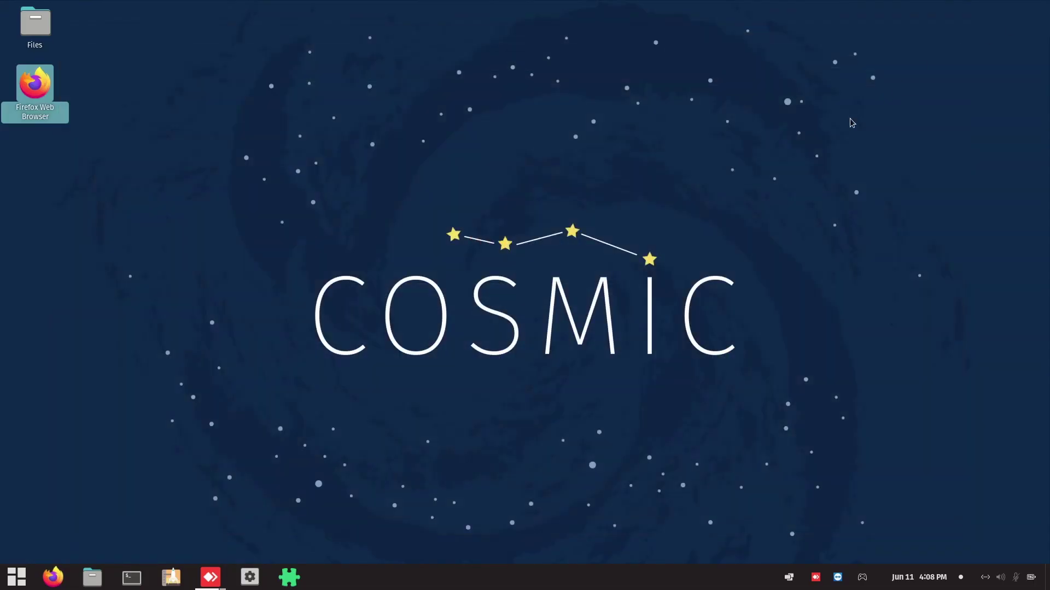
key("super")
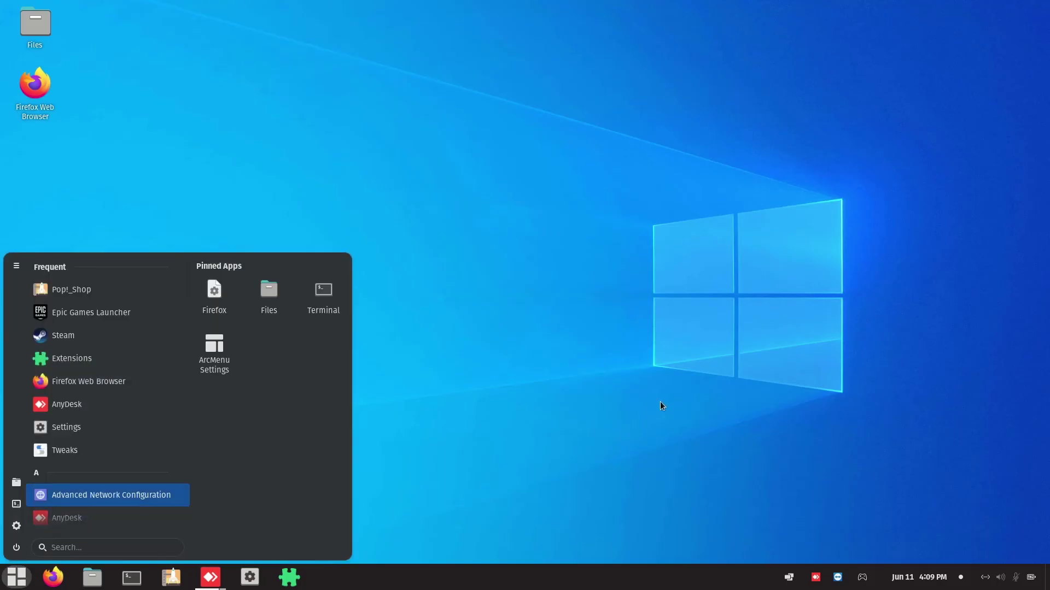